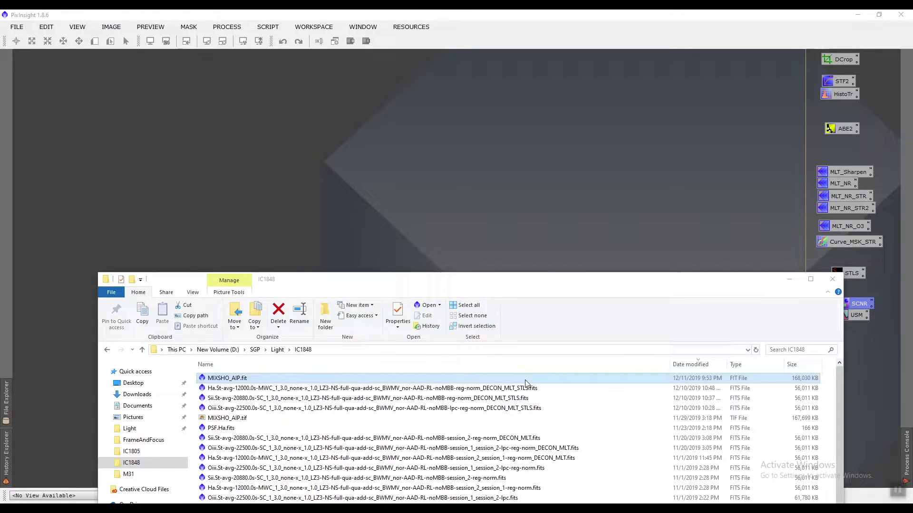
- Drop MIXSHO_AIP.fit from Explorer onto the PixInsight workspace and bring PixInsight to the front
{"action": "left_click_drag", "start_coordinate": [525, 383], "coordinate": [206, 131]}
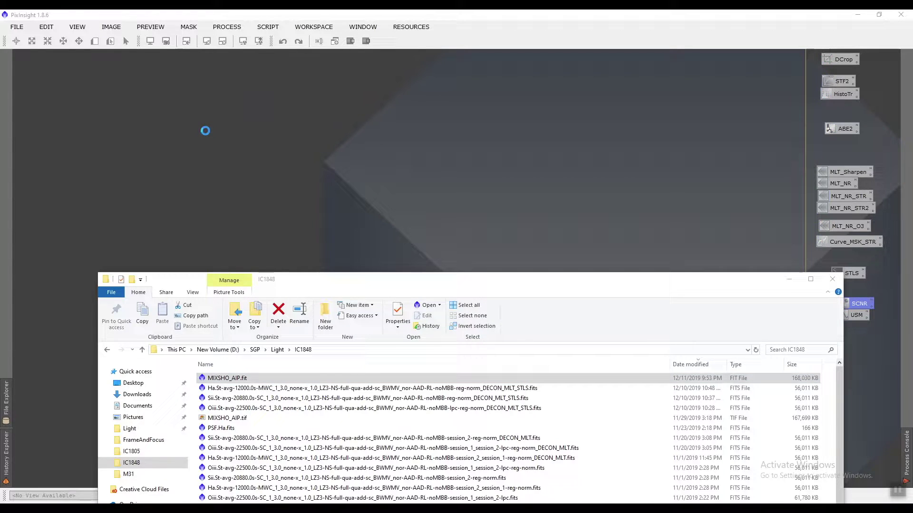
{"action": "left_click", "coordinate": [334, 17]}
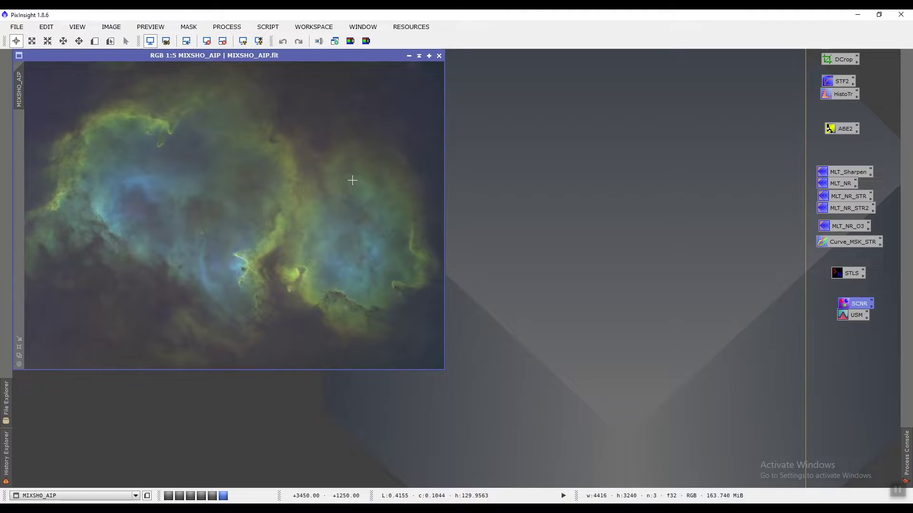
- Run the ColorMask script with the Cyan hue range to build the MIXSHO_AIP_cmC mask
{"action": "left_click", "coordinate": [268, 28]}
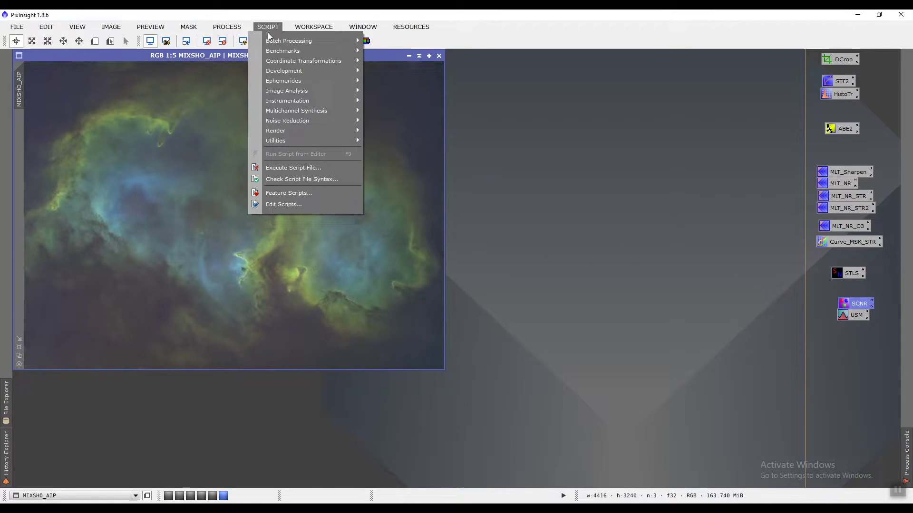
{"action": "mouse_move", "coordinate": [293, 141]}
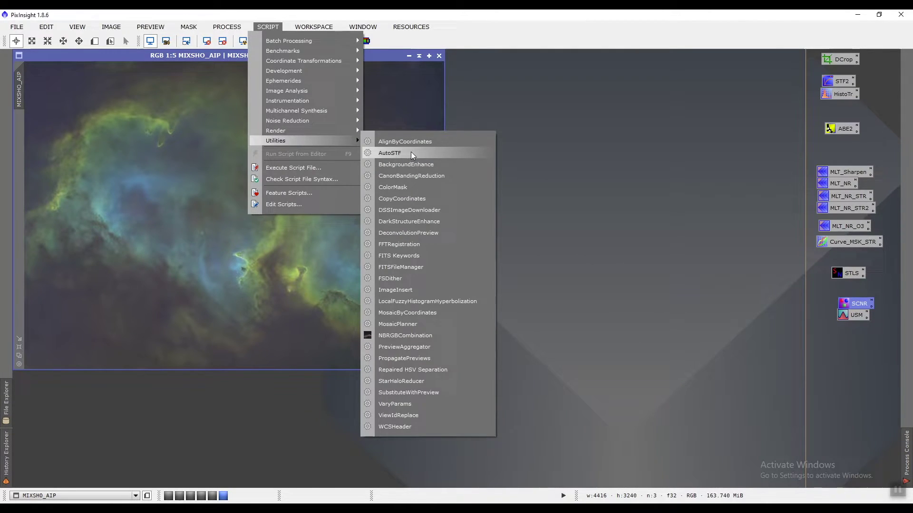
{"action": "left_click", "coordinate": [427, 185]}
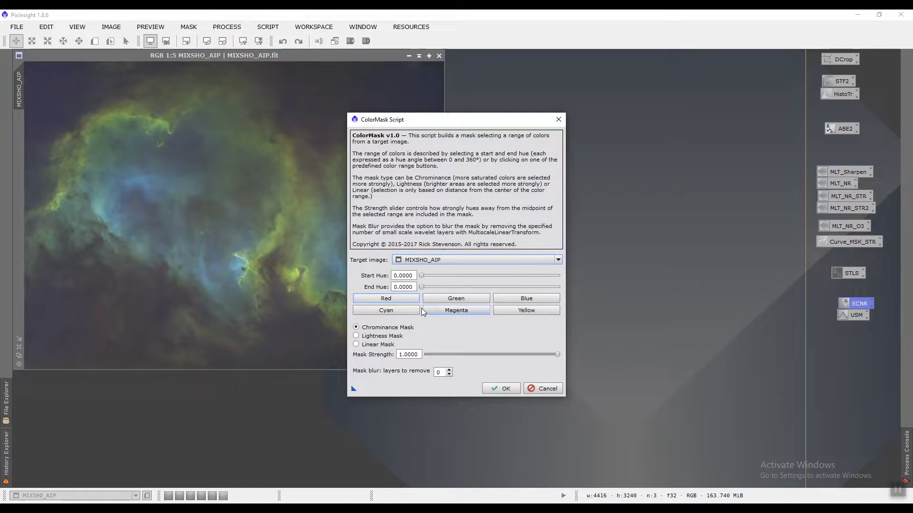
{"action": "left_click", "coordinate": [385, 311]}
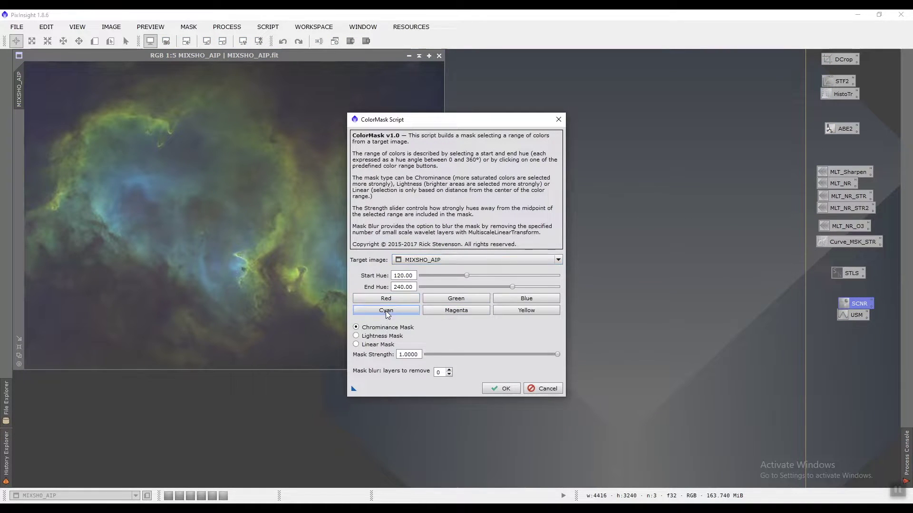
{"action": "left_click", "coordinate": [443, 375]}
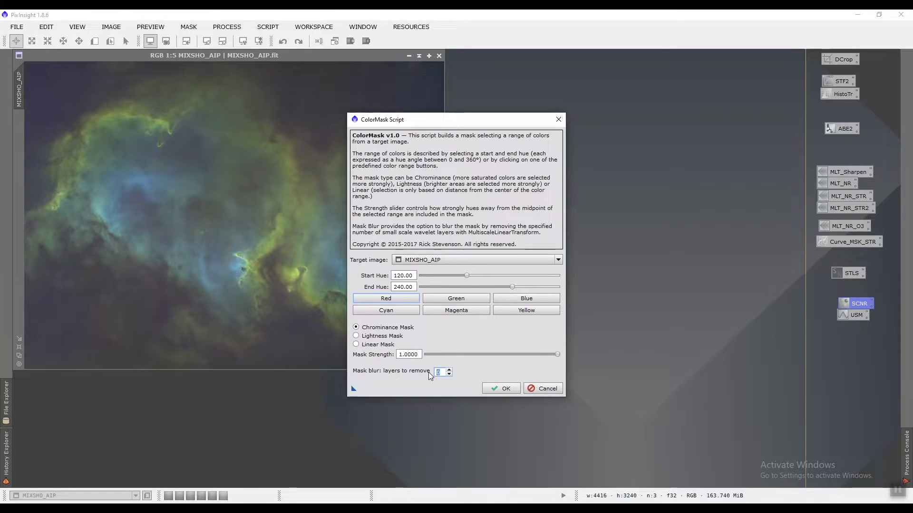
{"action": "left_click", "coordinate": [502, 389]}
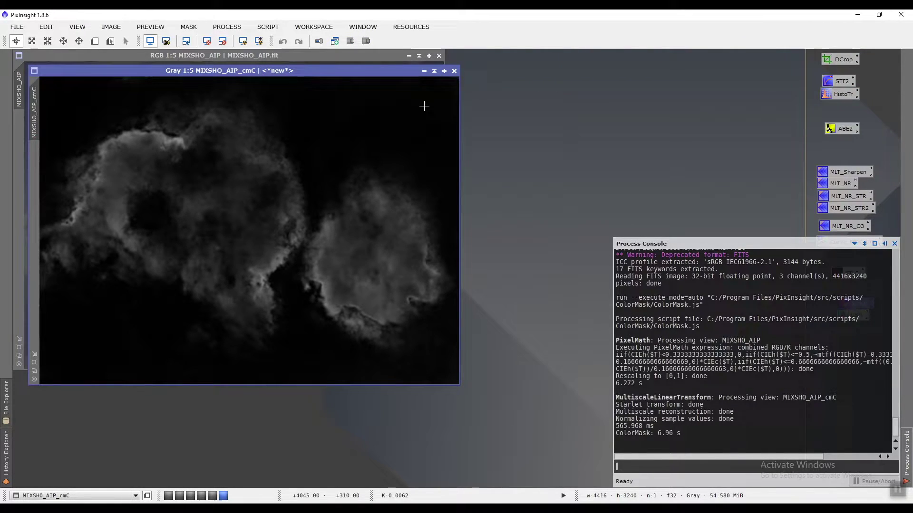
- Collapse the cmC mask window and park it at the top of the workspace
{"action": "left_click", "coordinate": [434, 71]}
{"action": "left_click", "coordinate": [310, 135]}
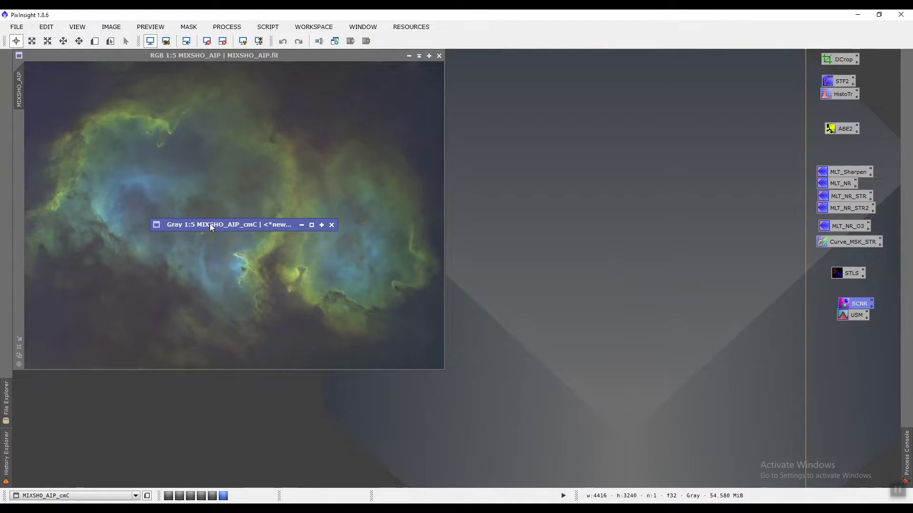
{"action": "mouse_move", "coordinate": [209, 224]}
{"action": "left_mouse_down"}
{"action": "mouse_move", "coordinate": [379, 238]}
{"action": "mouse_move", "coordinate": [492, 142]}
{"action": "left_mouse_up"}
{"action": "left_click_drag", "start_coordinate": [530, 107], "coordinate": [592, 55]}
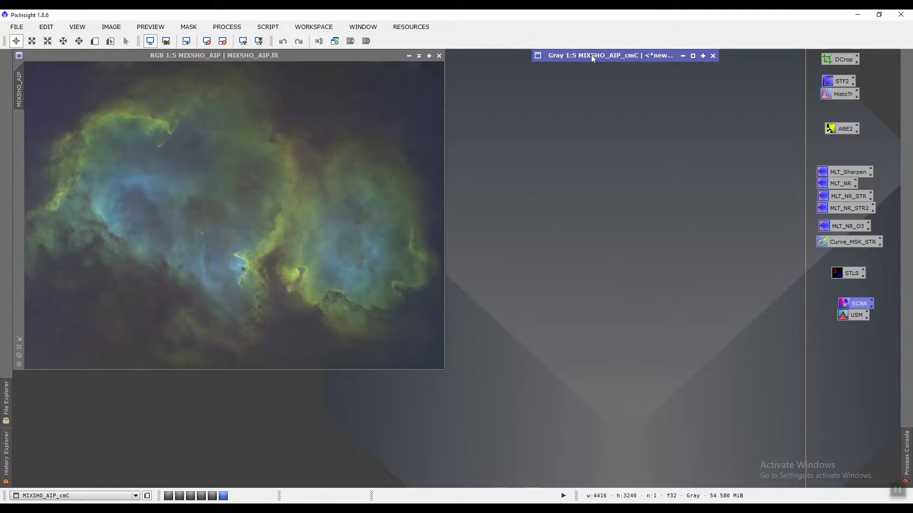
- Build a Yellow ColorMask (MIXSHO_AIP_cmY) from the nebula and park it collapsed below cmC
{"action": "left_click", "coordinate": [299, 53]}
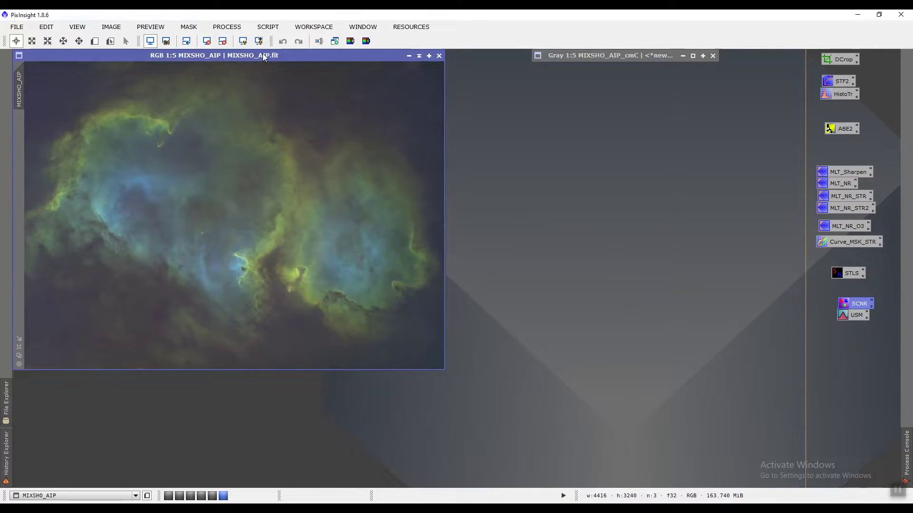
{"action": "left_click", "coordinate": [267, 28]}
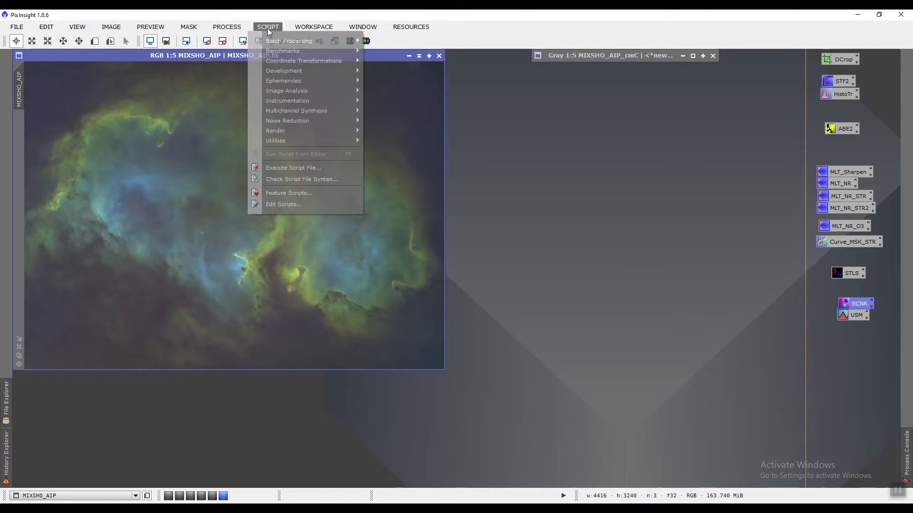
{"action": "mouse_move", "coordinate": [307, 141]}
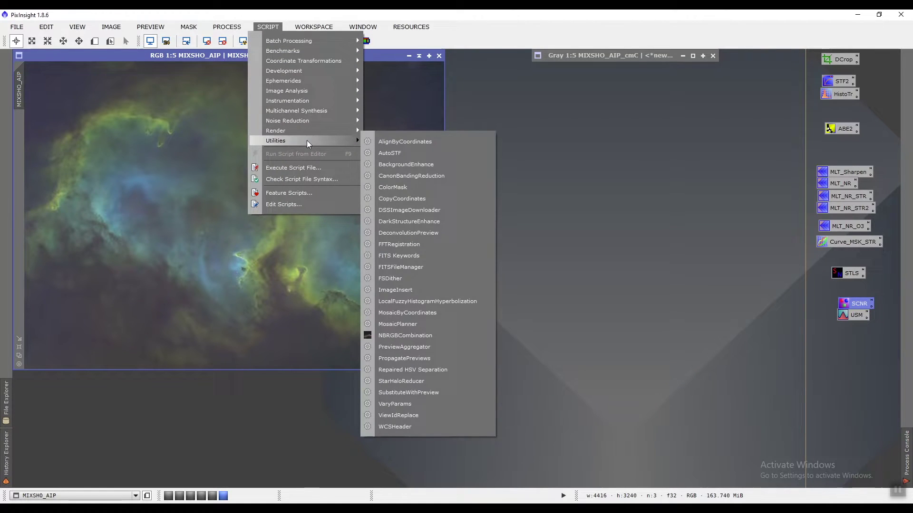
{"action": "left_click", "coordinate": [426, 187]}
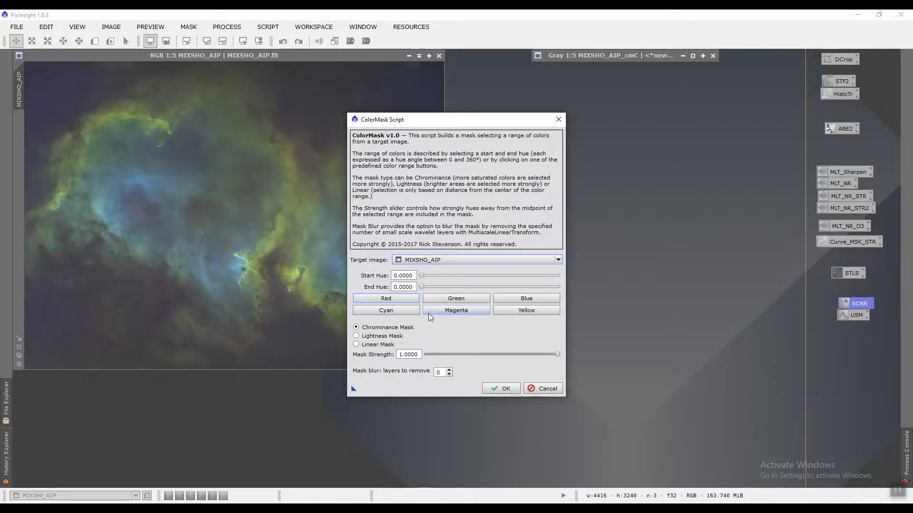
{"action": "left_click", "coordinate": [533, 311]}
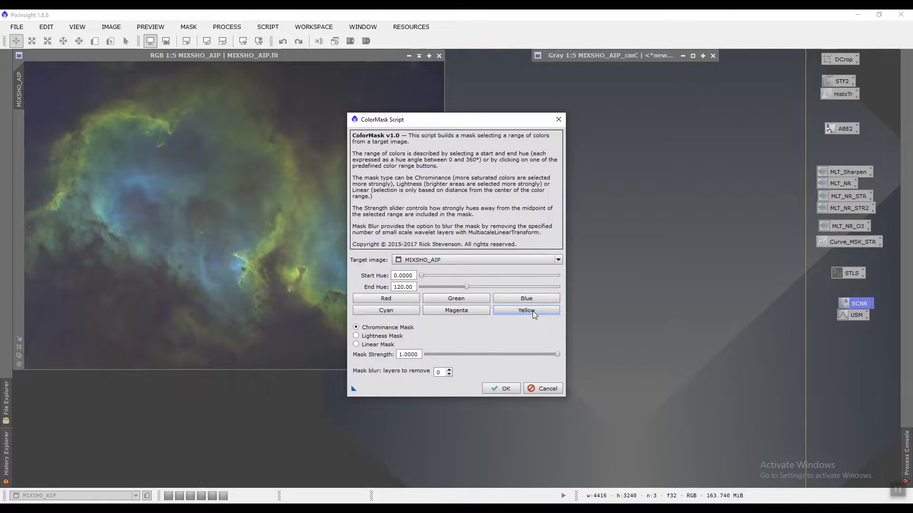
{"action": "left_click", "coordinate": [439, 373]}
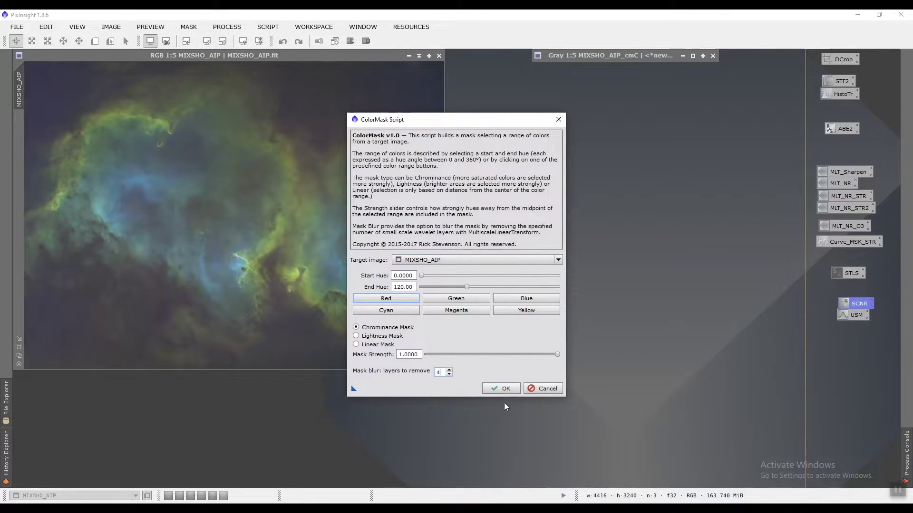
{"action": "left_click", "coordinate": [501, 388]}
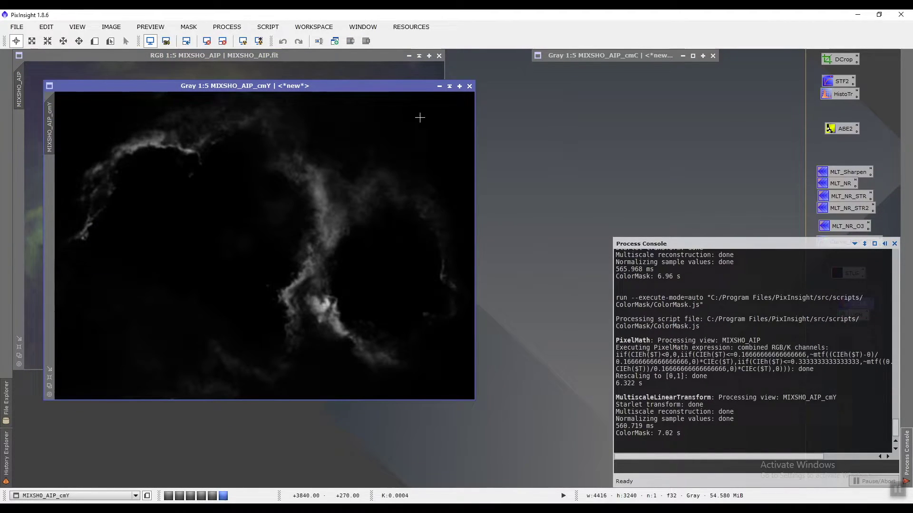
{"action": "left_click", "coordinate": [439, 87]}
{"action": "left_click_drag", "start_coordinate": [209, 237], "coordinate": [578, 68]}
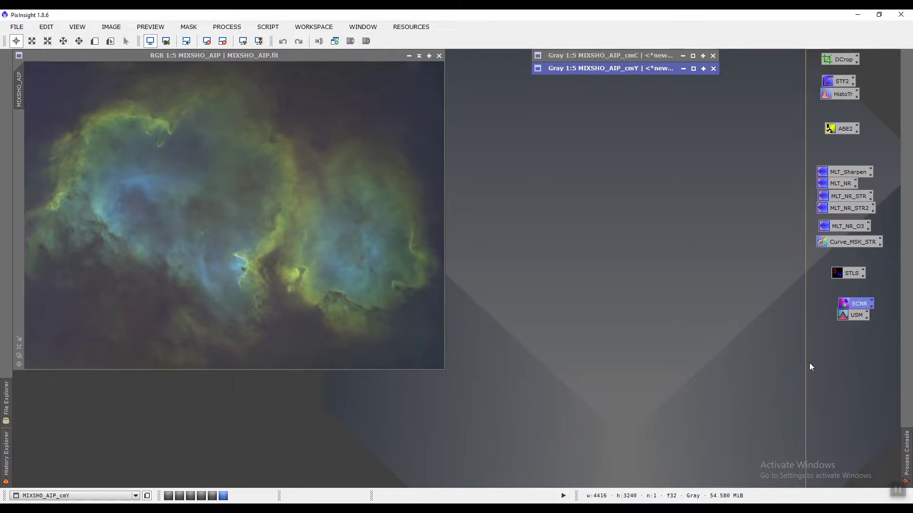
- Apply SCNR Green removal at amount 0.70, Average Neutral, with Preserve lightness on
{"action": "double_click", "coordinate": [852, 301]}
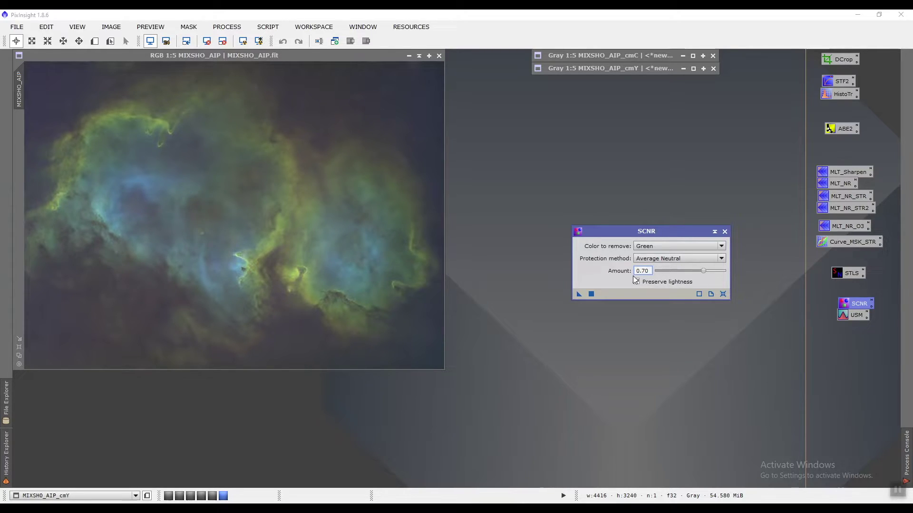
{"action": "left_click", "coordinate": [636, 281]}
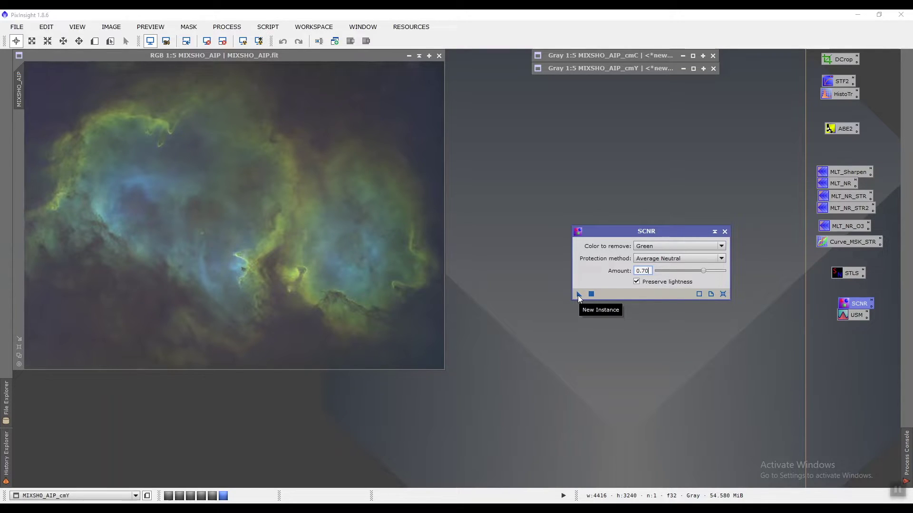
{"action": "left_click_drag", "start_coordinate": [578, 295], "coordinate": [389, 275]}
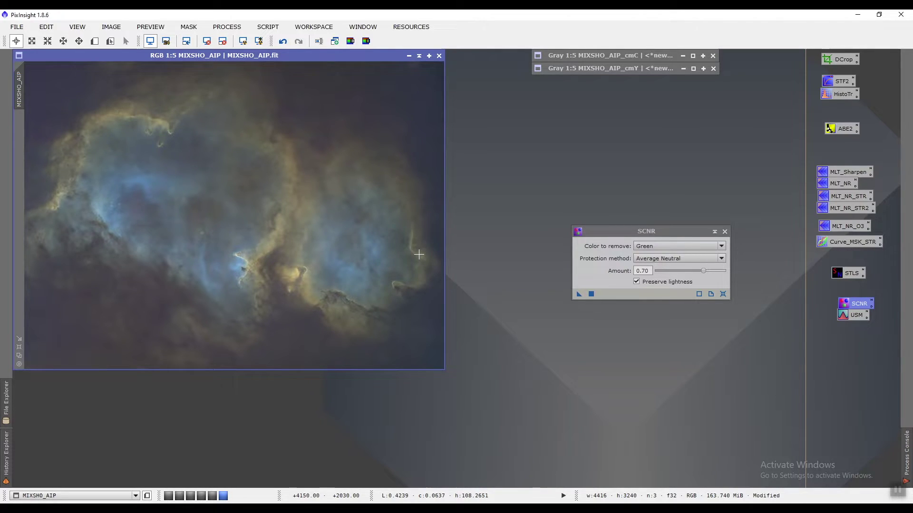
- Toggle undo/redo to compare before and after green removal, leaving it undone
{"action": "key", "text": "ctrl+z"}
{"action": "key", "text": "ctrl+y"}
{"action": "key", "text": "ctrl+z"}
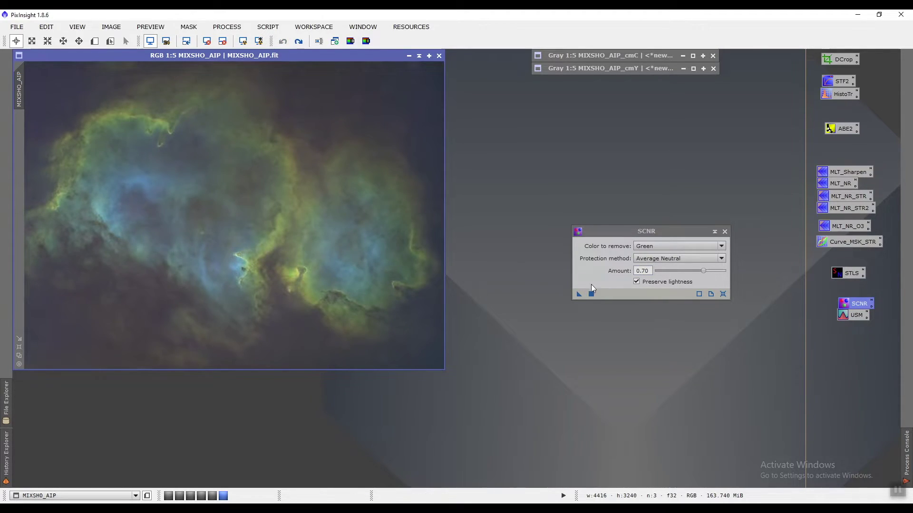
- Reapply SCNR green removal to the nebula with Amount 0.8
{"action": "left_click", "coordinate": [643, 271]}
{"action": "double_click", "coordinate": [643, 271]}
{"action": "type", "text": "0.8"}
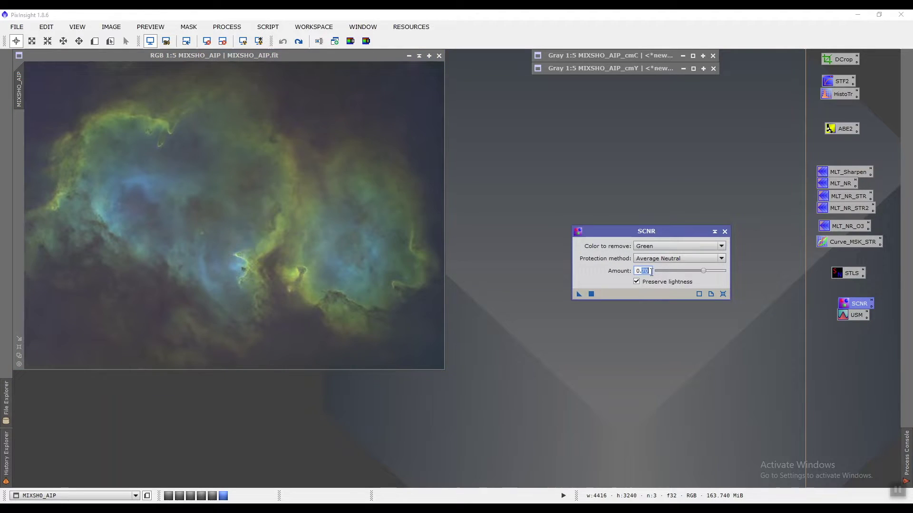
{"action": "left_click_drag", "start_coordinate": [580, 293], "coordinate": [348, 274]}
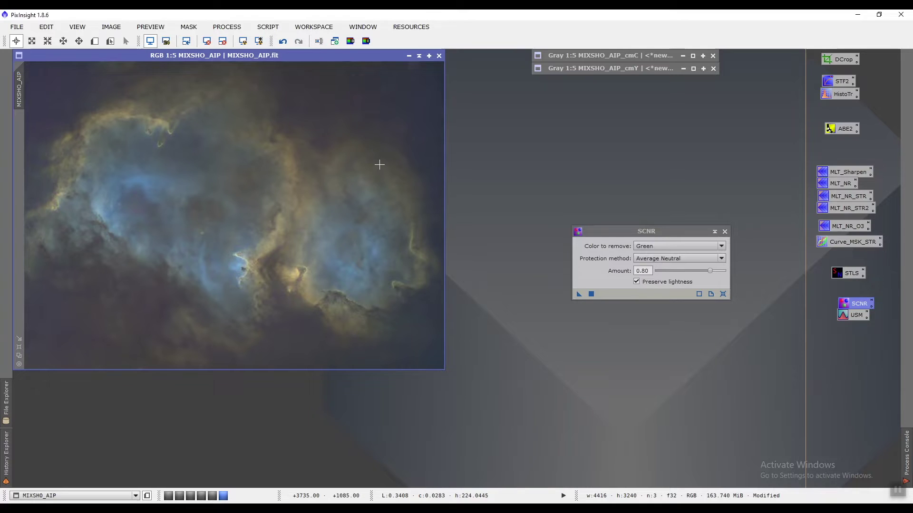
- Invert the nebula and apply SCNR green removal at amount 1.00 to strip magenta
{"action": "left_click", "coordinate": [232, 27]}
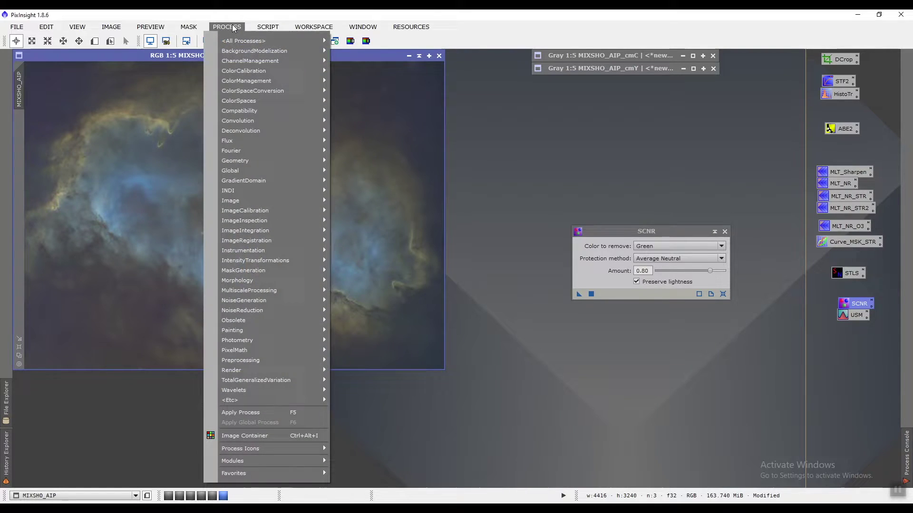
{"action": "mouse_move", "coordinate": [323, 42]}
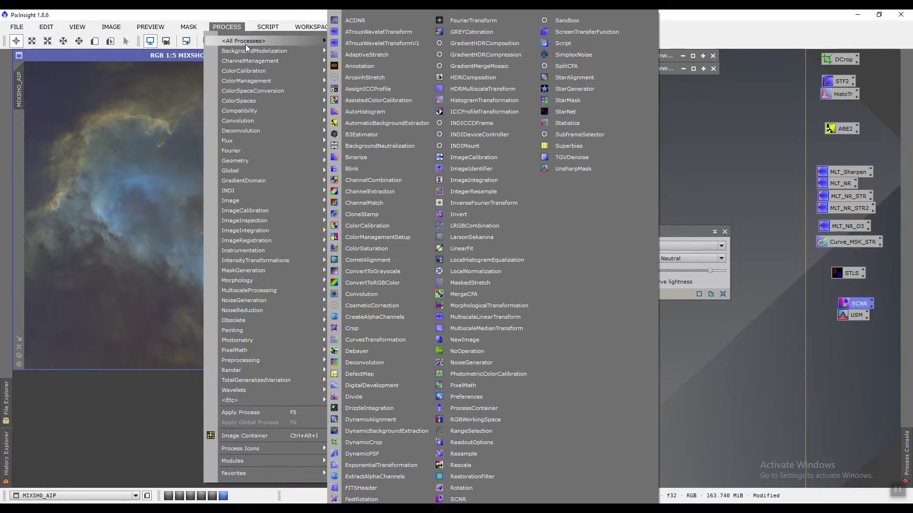
{"action": "left_click", "coordinate": [468, 214]}
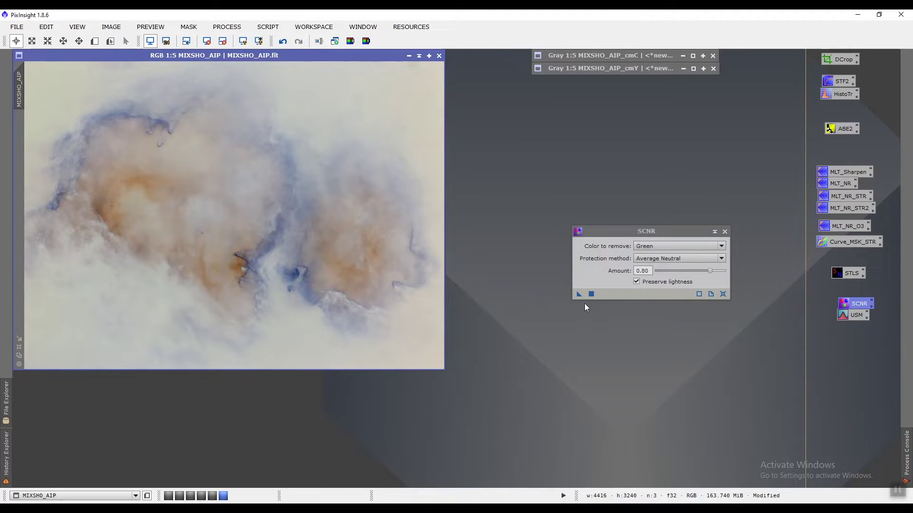
{"action": "double_click", "coordinate": [642, 271]}
{"action": "type", "text": "1"}
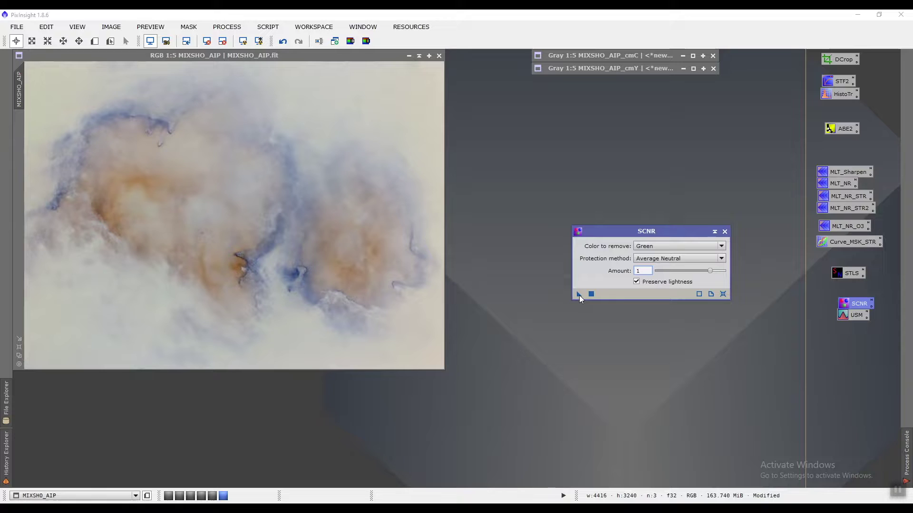
{"action": "left_click_drag", "start_coordinate": [579, 294], "coordinate": [297, 272]}
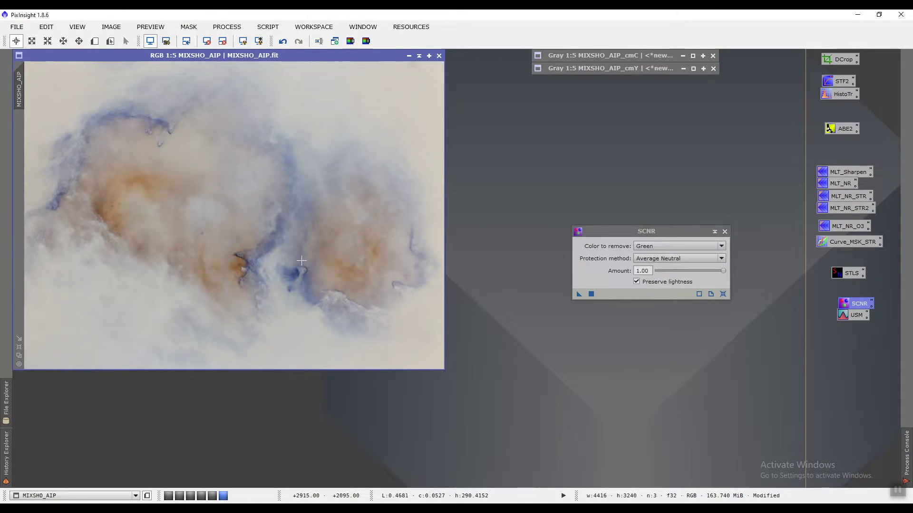
- Invert the nebula back to its normal colours
{"action": "left_click", "coordinate": [226, 28]}
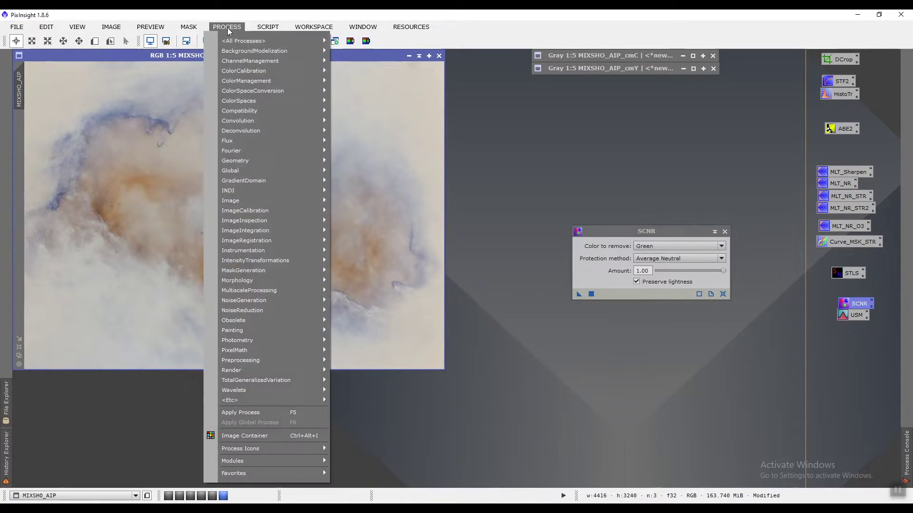
{"action": "mouse_move", "coordinate": [321, 42]}
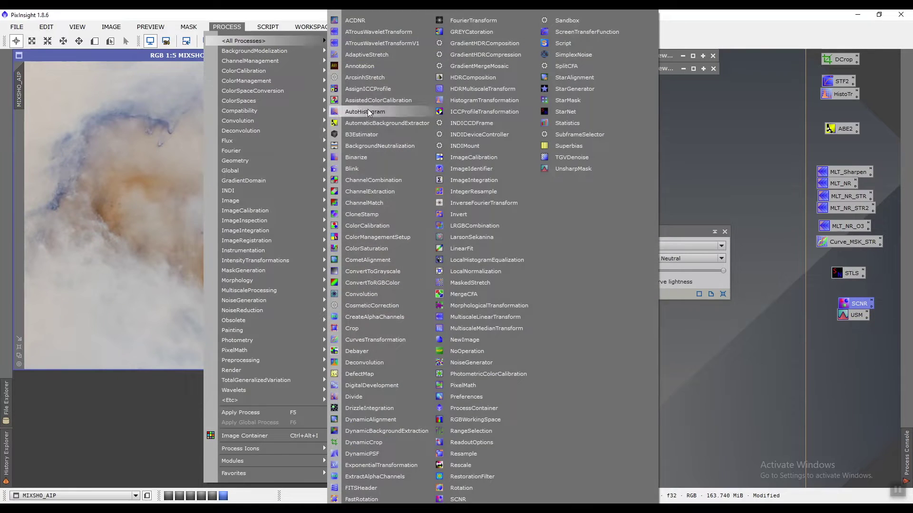
{"action": "left_click", "coordinate": [503, 215]}
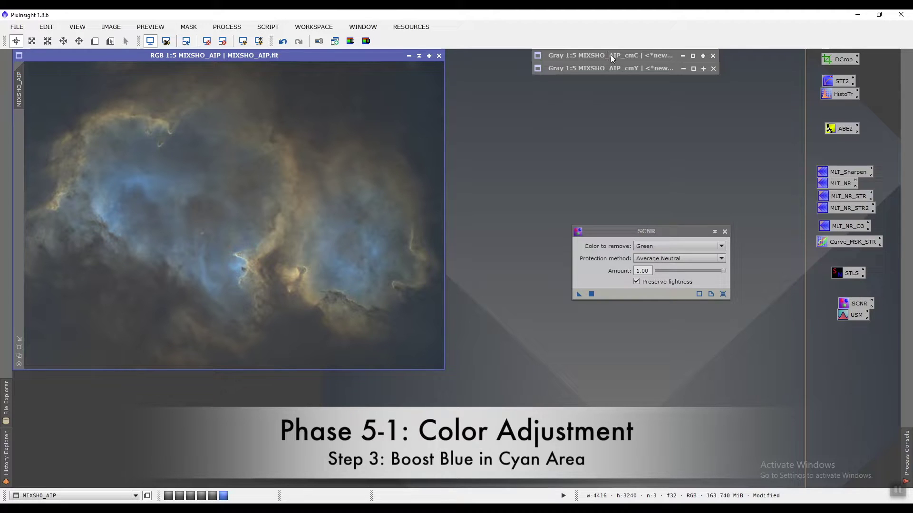
- Close SCNR, restore the collapsed MIXSHO_AIP_cmC mask and zoom in to 1:2
{"action": "left_click", "coordinate": [724, 232]}
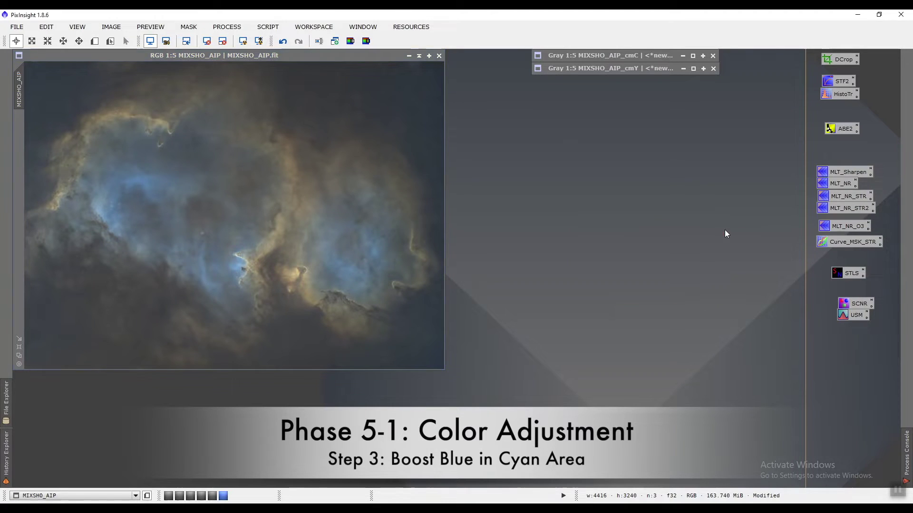
{"action": "double_click", "coordinate": [603, 54]}
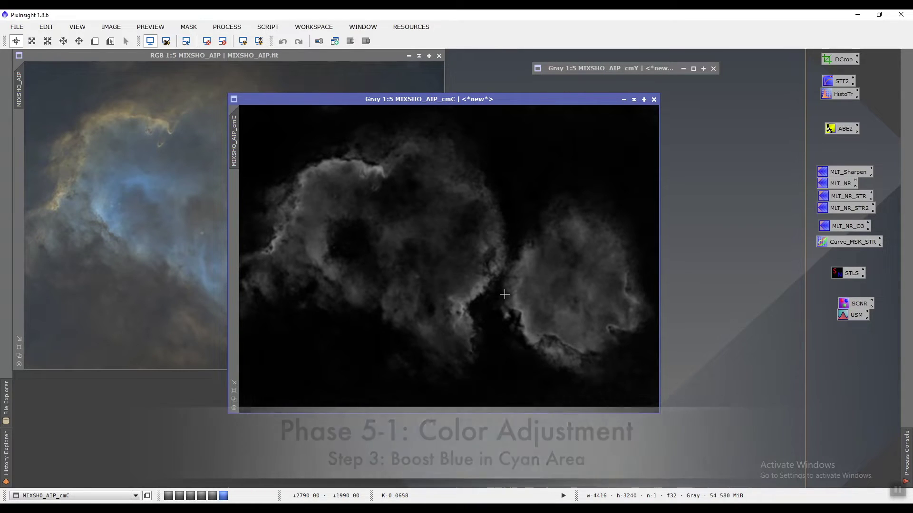
{"action": "scroll", "coordinate": [504, 292], "scroll_direction": "up", "scroll_amount": 3}
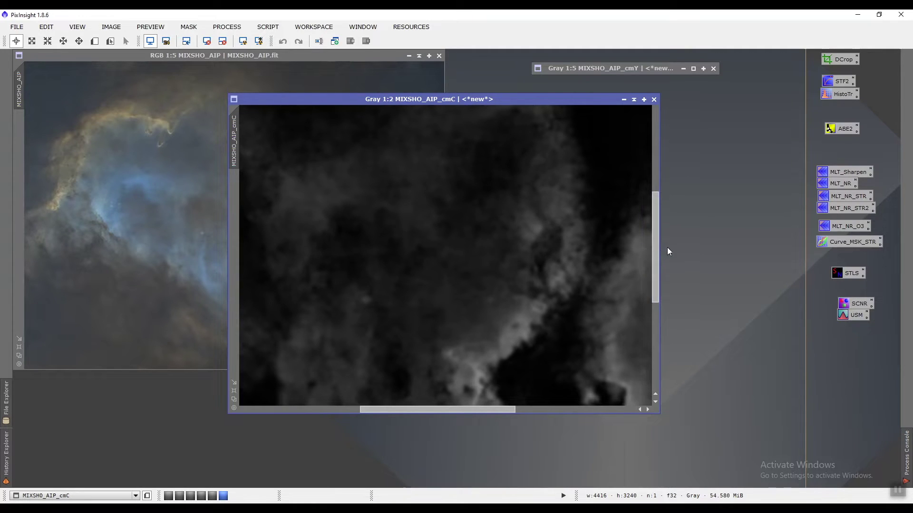
- Smooth the cyan mask cmC with the saved MLT_NR_STR noise-reduction instance
{"action": "double_click", "coordinate": [838, 197]}
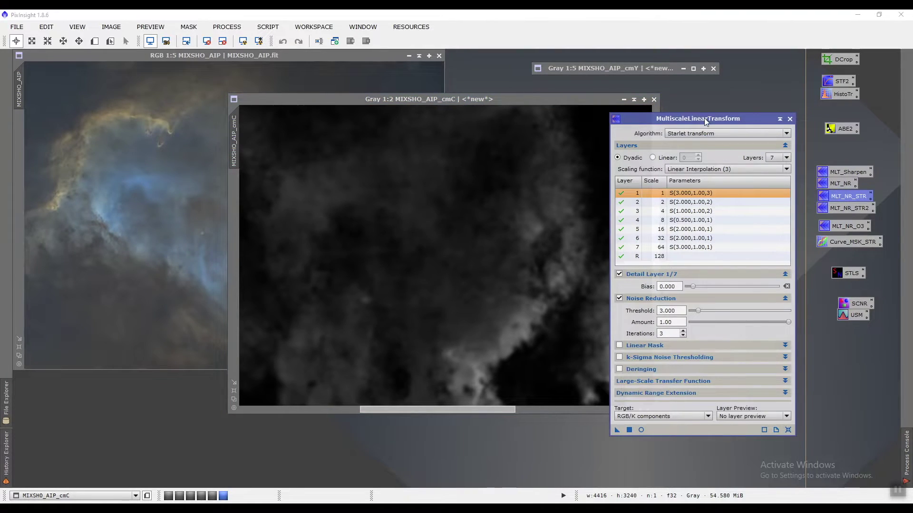
{"action": "left_click_drag", "start_coordinate": [704, 117], "coordinate": [779, 111]}
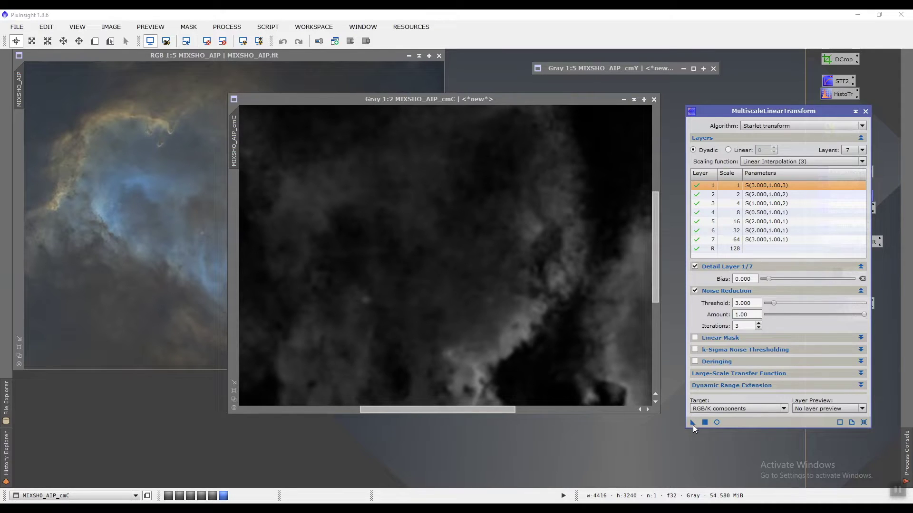
{"action": "left_click_drag", "start_coordinate": [693, 422], "coordinate": [554, 326]}
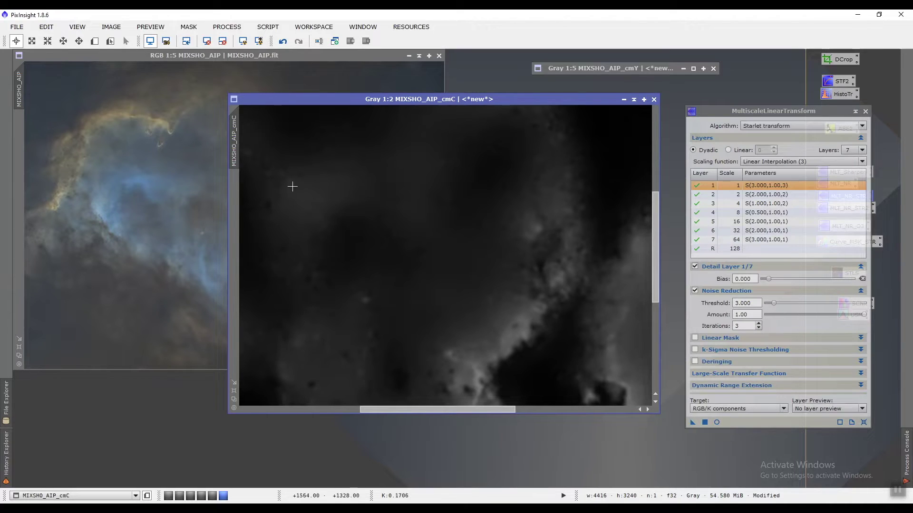
{"action": "scroll", "coordinate": [324, 207], "scroll_direction": "down", "scroll_amount": 3}
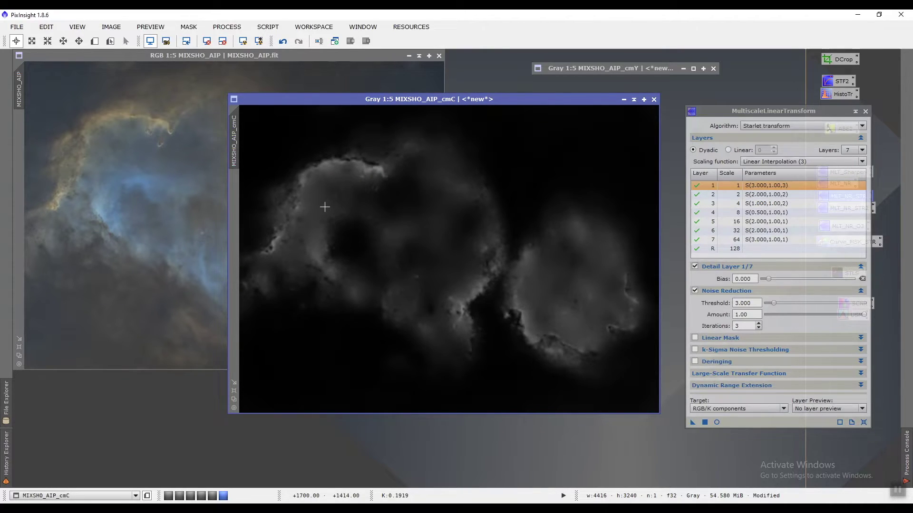
- Set cmC as the mask on the MIXSHO_AIP colour image and hide the mask overlay
{"action": "left_click_drag", "start_coordinate": [234, 142], "coordinate": [18, 113]}
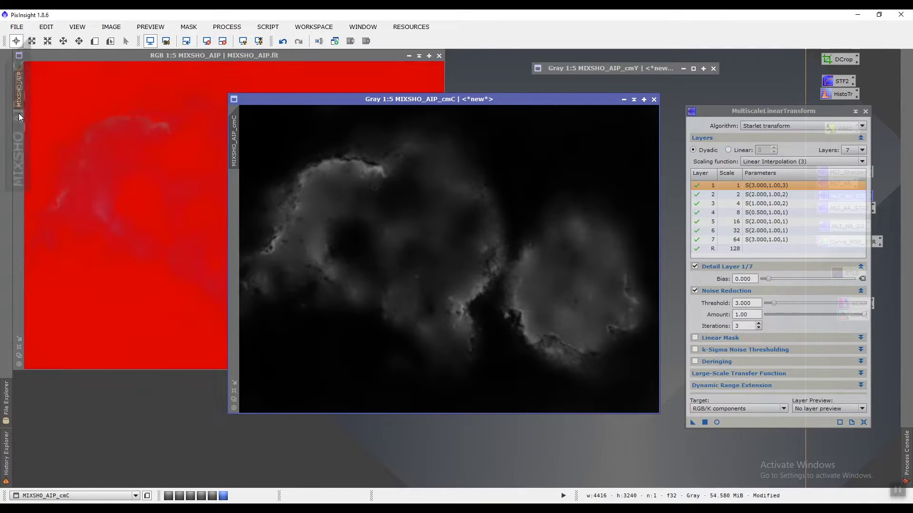
{"action": "left_click", "coordinate": [112, 58]}
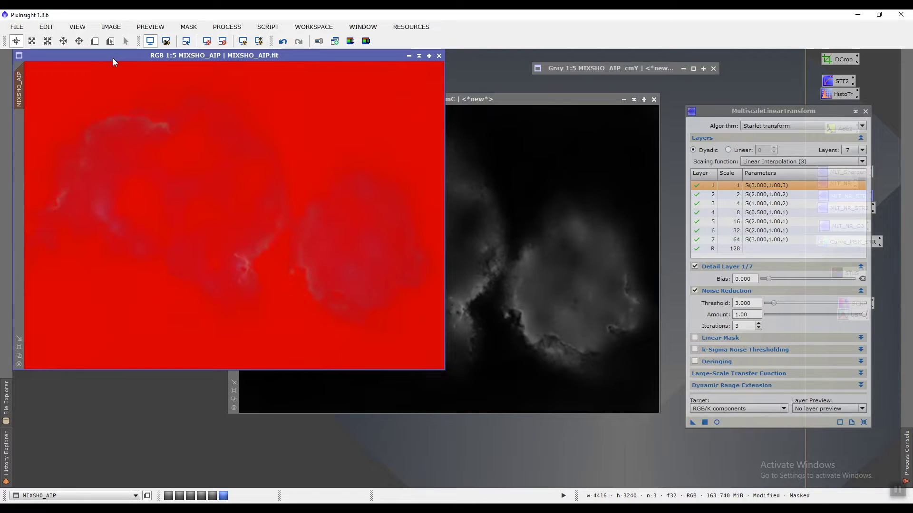
{"action": "key", "text": "ctrl+k"}
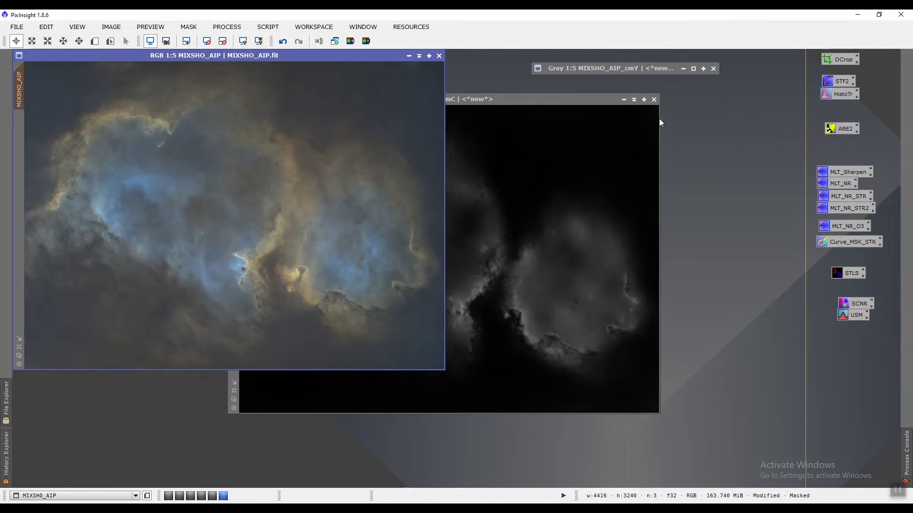
- Open CurvesTransformation reset, with Real-Time Preview on and the blue channel selected
{"action": "left_click", "coordinate": [228, 28]}
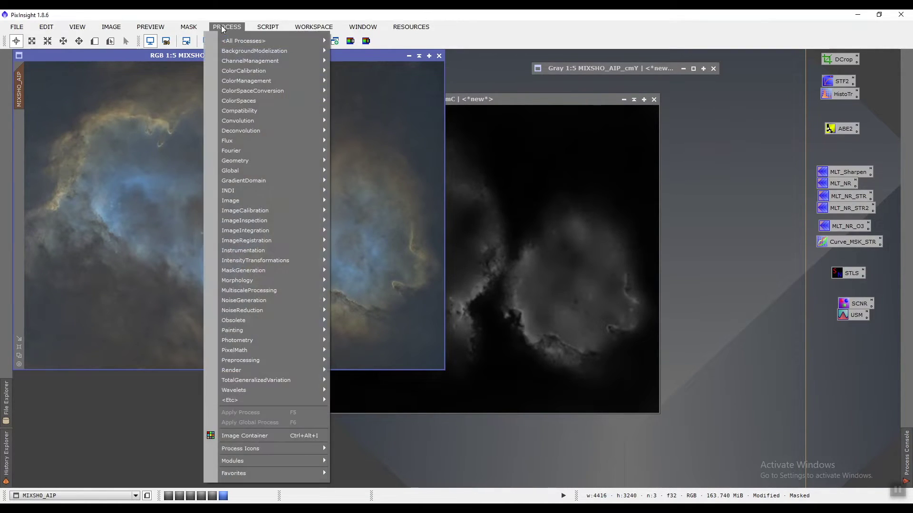
{"action": "mouse_move", "coordinate": [254, 40]}
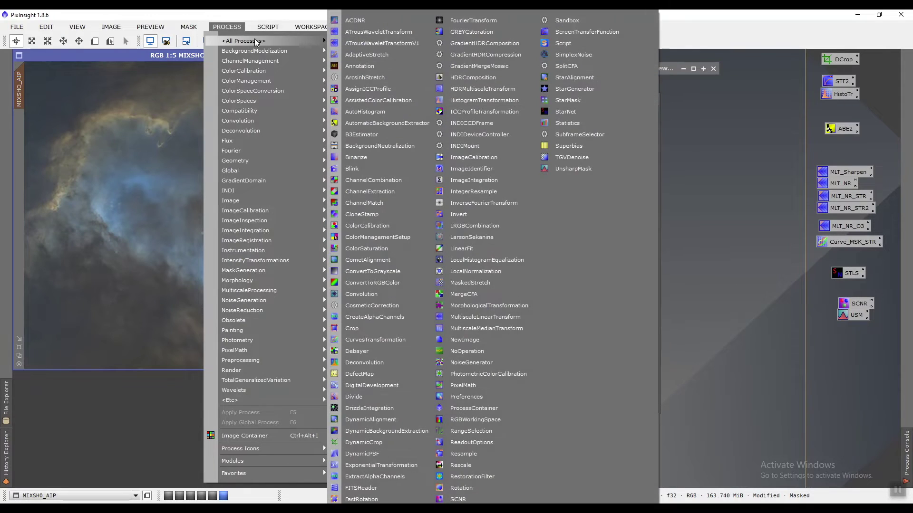
{"action": "left_click", "coordinate": [390, 339]}
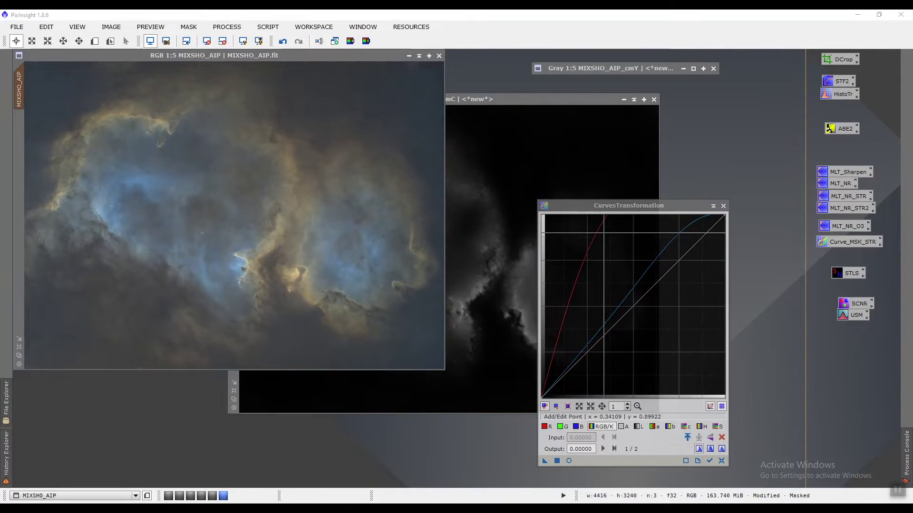
{"action": "left_click", "coordinate": [721, 460]}
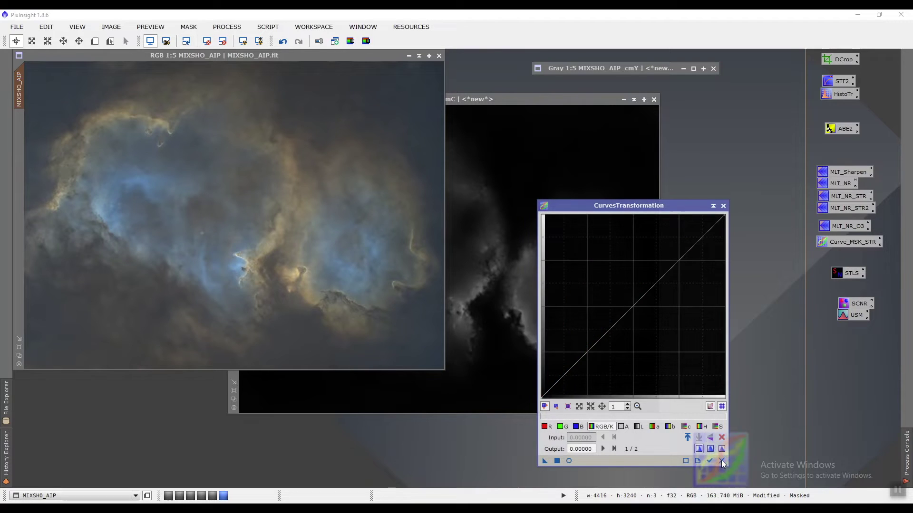
{"action": "left_click", "coordinate": [569, 461]}
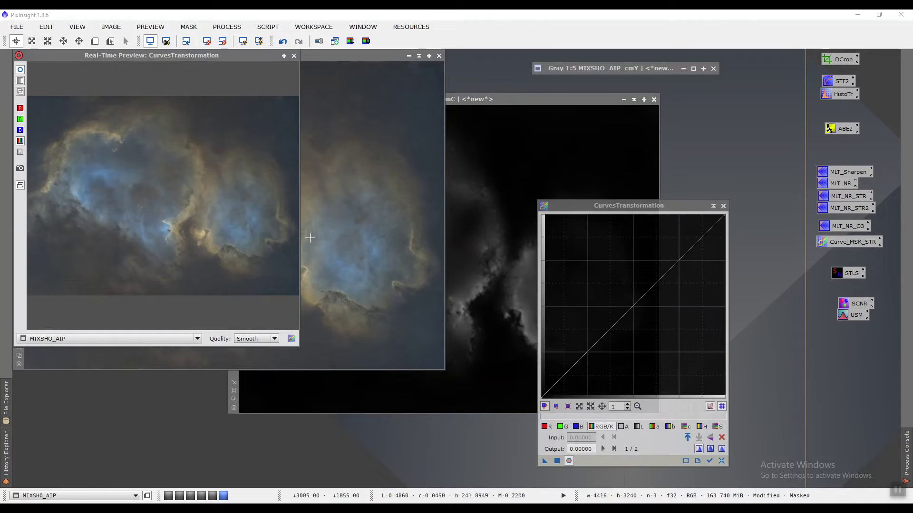
{"action": "left_click", "coordinate": [577, 427]}
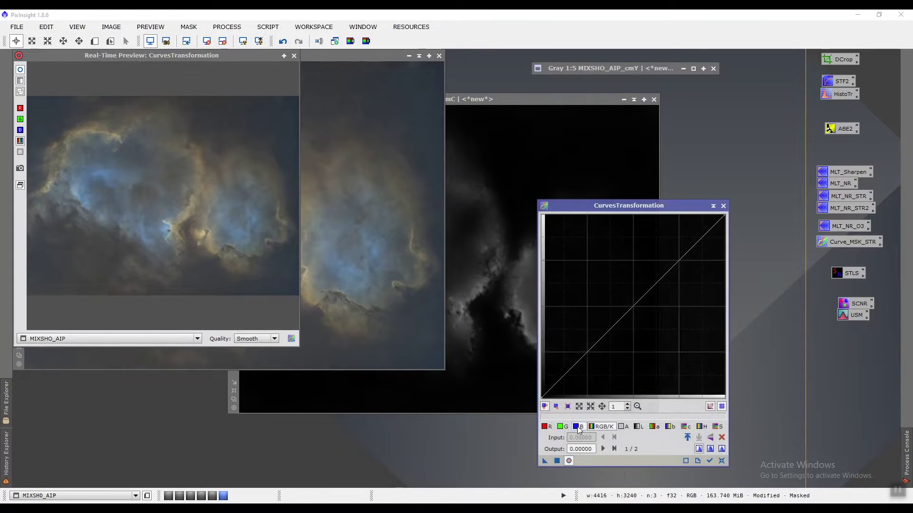
{"action": "left_click", "coordinate": [578, 427]}
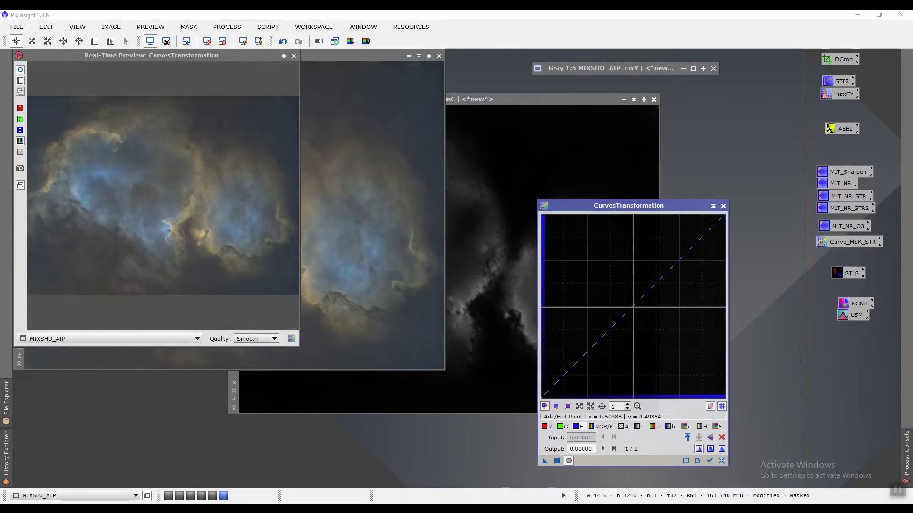
- Add a blue curve point at input 0.5, output 0.65, and apply it to the masked nebula
{"action": "left_click", "coordinate": [634, 307]}
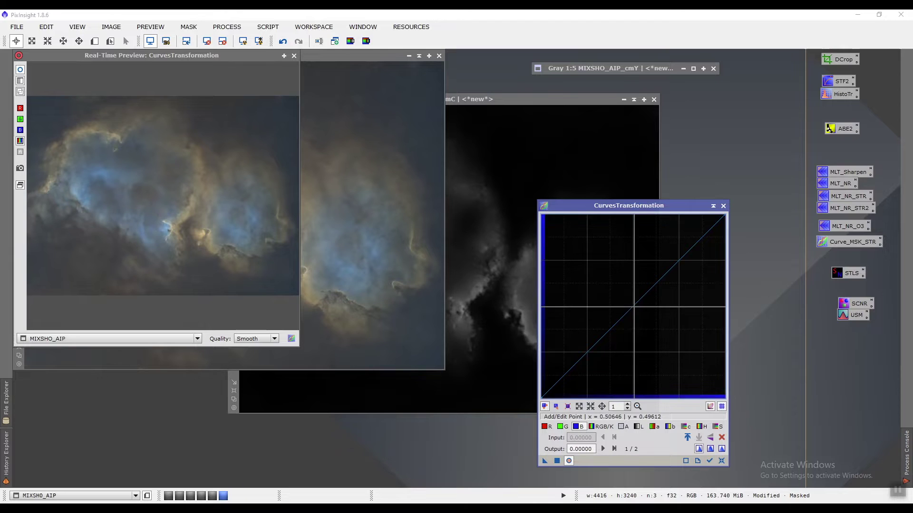
{"action": "left_click_drag", "start_coordinate": [634, 307], "coordinate": [633, 279]}
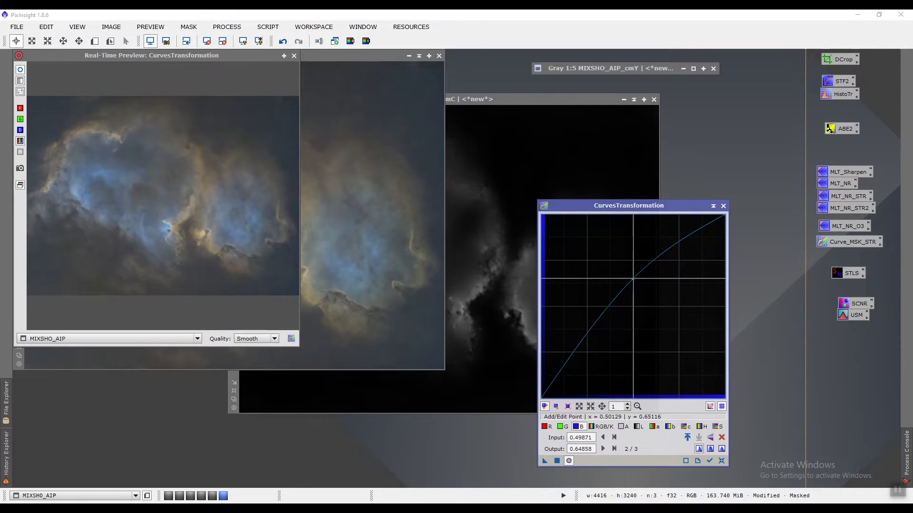
{"action": "double_click", "coordinate": [576, 437]}
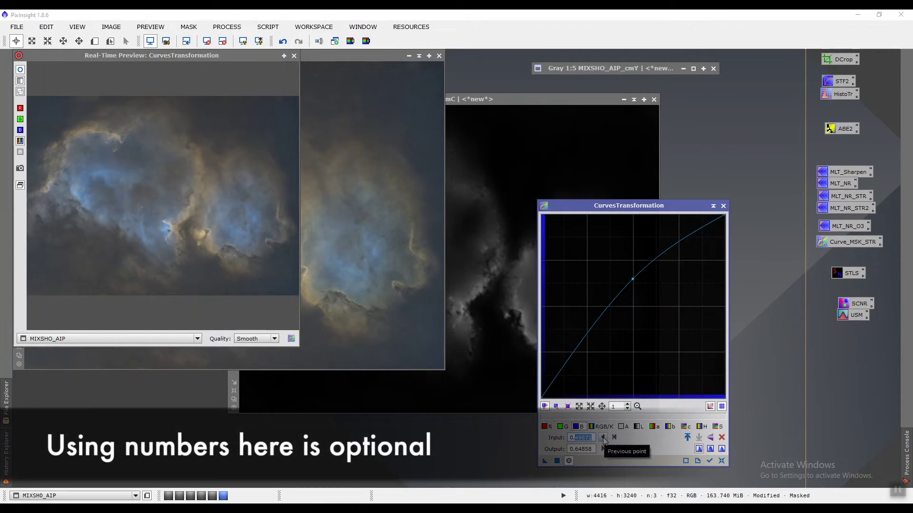
{"action": "type", "text": "0.5"}
{"action": "key", "text": "Return"}
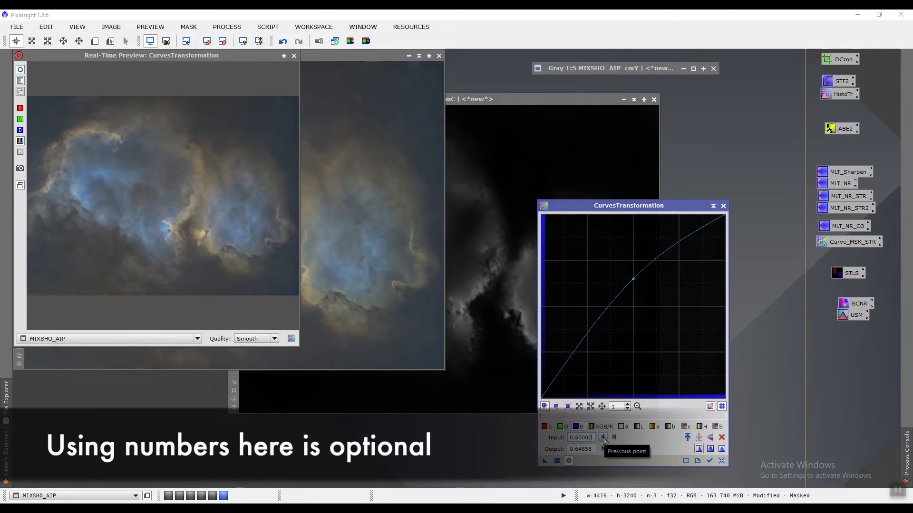
{"action": "double_click", "coordinate": [577, 449]}
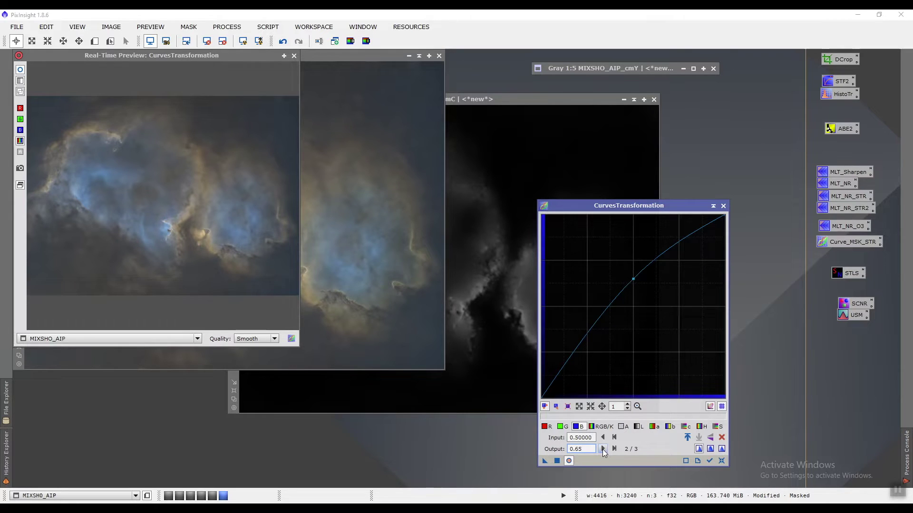
{"action": "key", "text": "Return"}
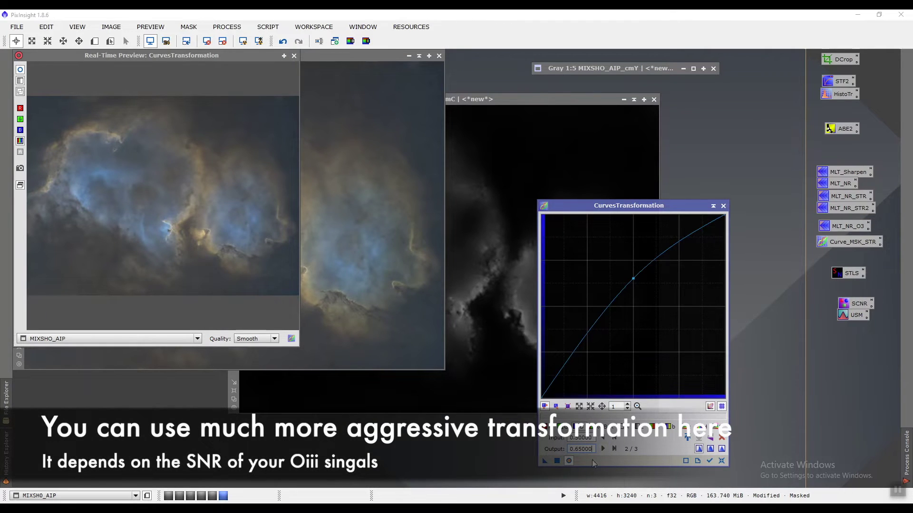
{"action": "left_click_drag", "start_coordinate": [545, 461], "coordinate": [386, 283]}
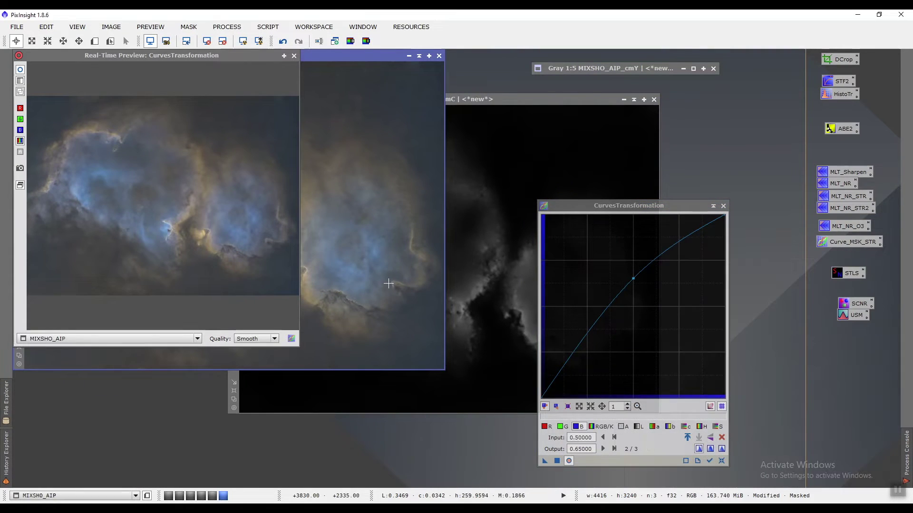
- Close the curve preview and compare the blue boost with undo/redo, keeping it applied
{"action": "left_click", "coordinate": [294, 56]}
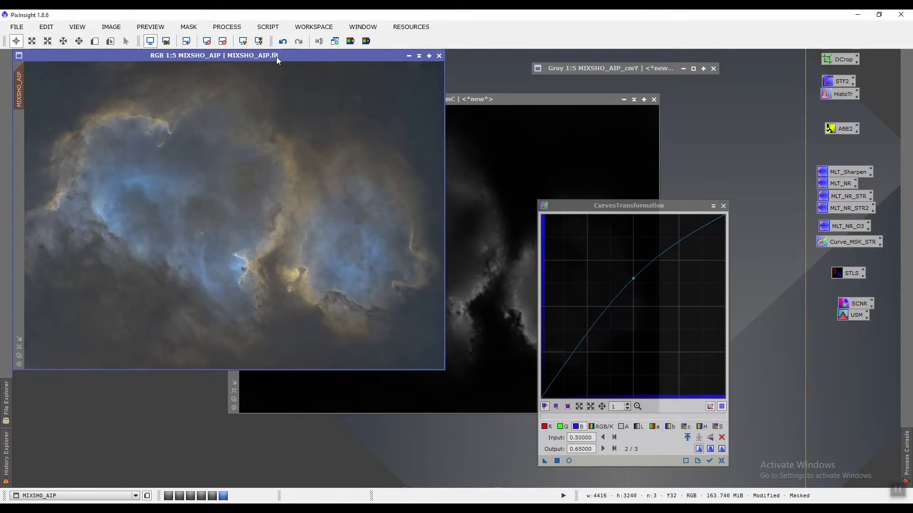
{"action": "key", "text": "ctrl+z"}
{"action": "key", "text": "ctrl+y"}
- Smooth the cmY mask with MLT_NR_STR and make it the colour image's mask
{"action": "double_click", "coordinate": [631, 68]}
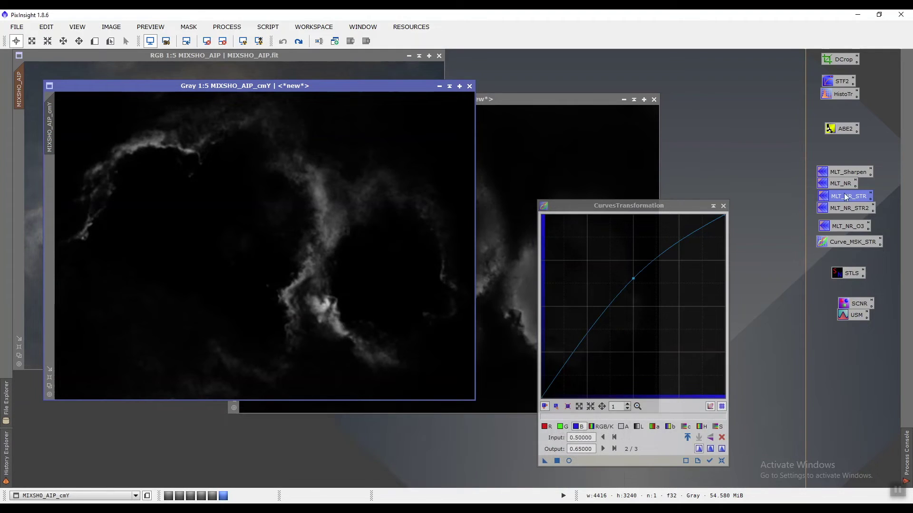
{"action": "left_click_drag", "start_coordinate": [852, 195], "coordinate": [383, 267]}
{"action": "left_click_drag", "start_coordinate": [55, 143], "coordinate": [21, 115]}
- Finish applying the cmY mask, then reset Curves to the red channel with live preview
{"action": "left_click", "coordinate": [75, 54]}
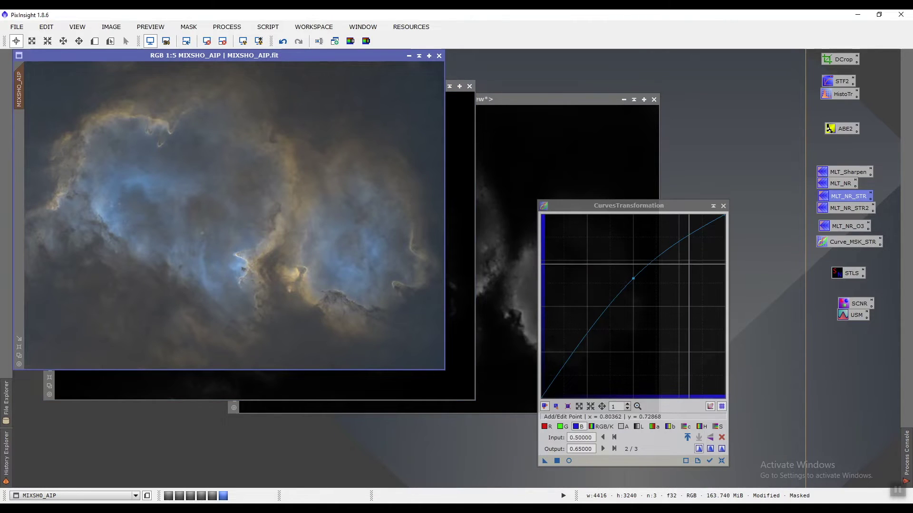
{"action": "left_click_drag", "start_coordinate": [629, 203], "coordinate": [587, 118]}
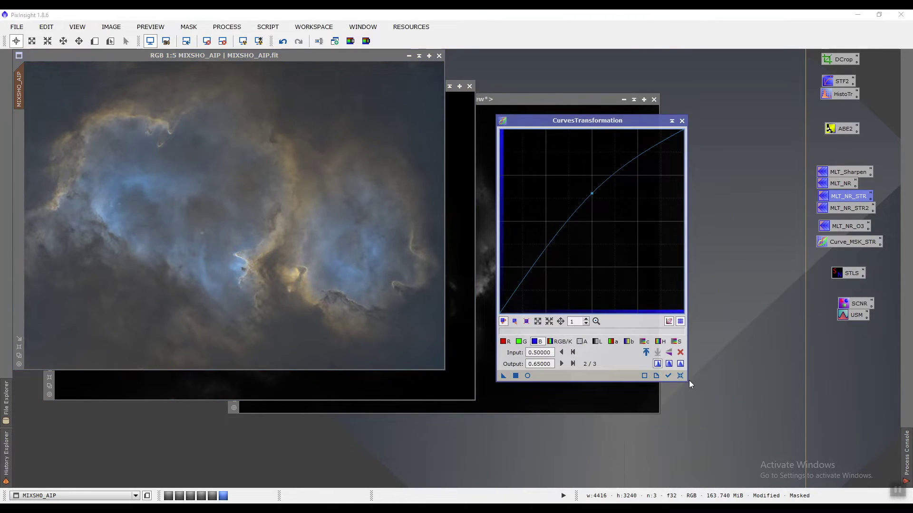
{"action": "left_click", "coordinate": [680, 375]}
{"action": "left_click", "coordinate": [507, 344]}
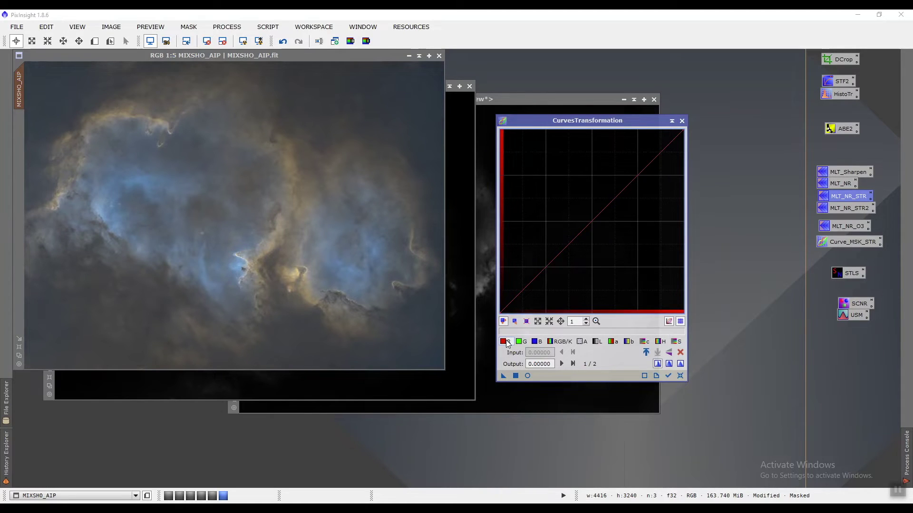
{"action": "left_click", "coordinate": [527, 376]}
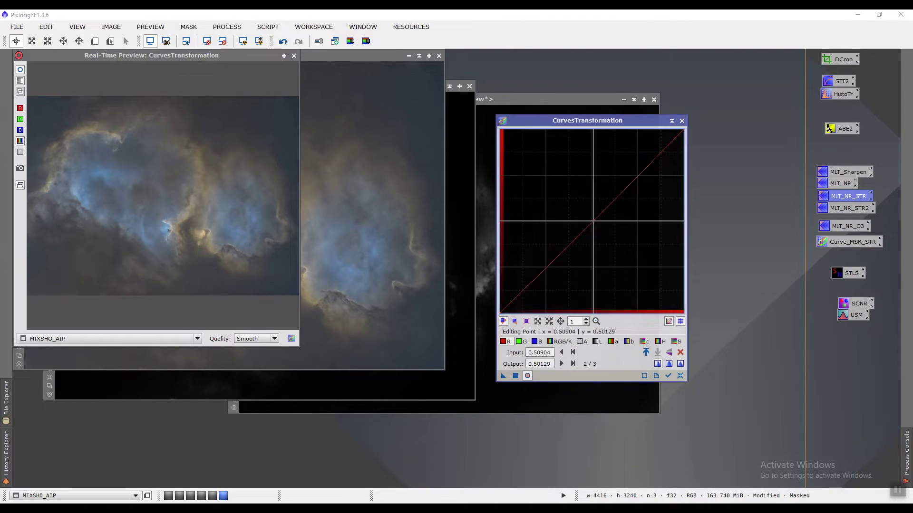
- Apply a red curve raising input 0.50 to output 0.75 to the masked image, then close the preview
{"action": "left_click_drag", "start_coordinate": [593, 221], "coordinate": [593, 174]}
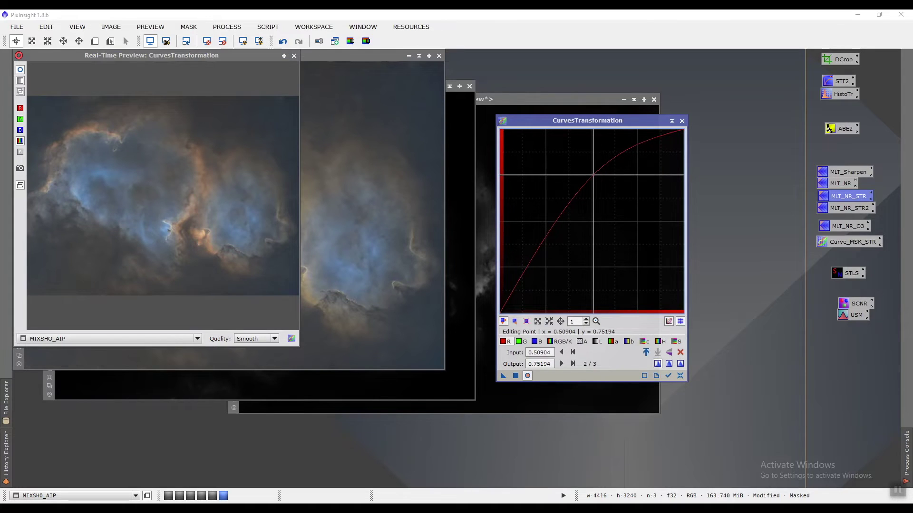
{"action": "left_click_drag", "start_coordinate": [552, 353], "coordinate": [538, 353]}
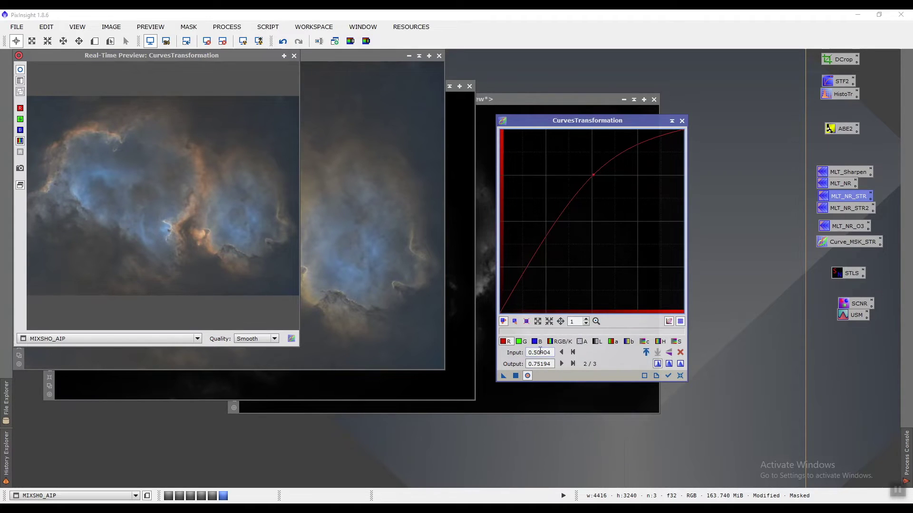
{"action": "type", "text": "000"}
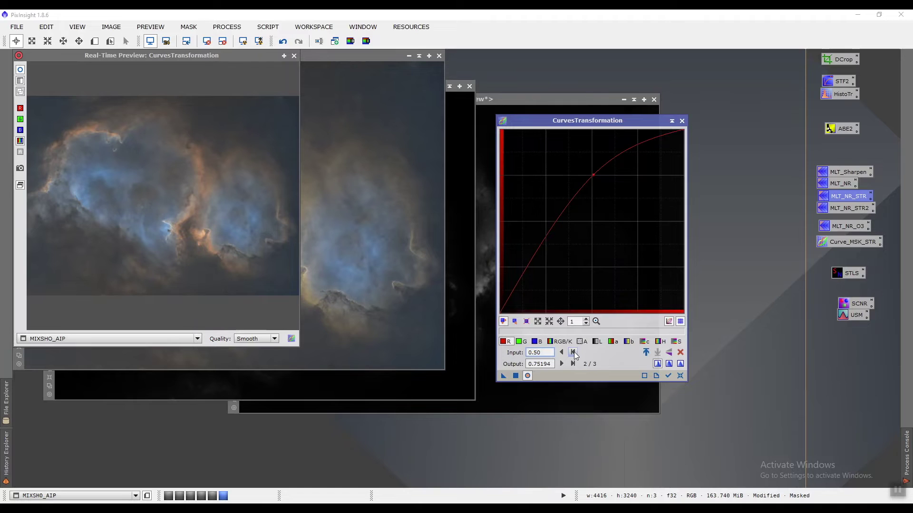
{"action": "left_click", "coordinate": [539, 364]}
{"action": "left_click_drag", "start_coordinate": [538, 364], "coordinate": [551, 364]}
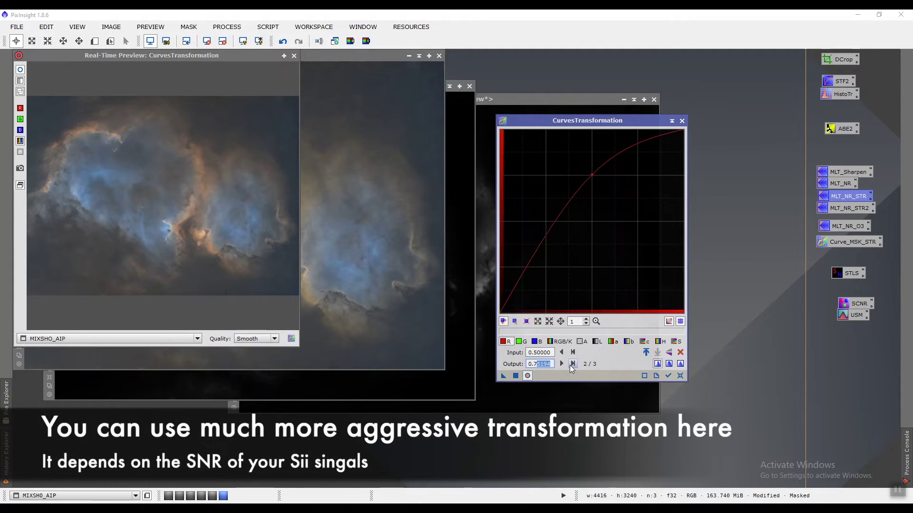
{"action": "type", "text": "5"}
{"action": "key", "text": "Return"}
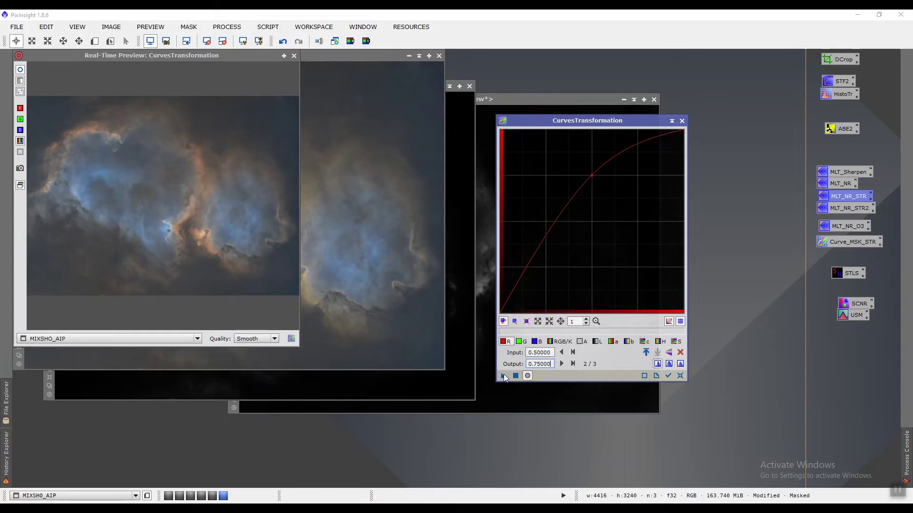
{"action": "left_click_drag", "start_coordinate": [504, 375], "coordinate": [406, 320]}
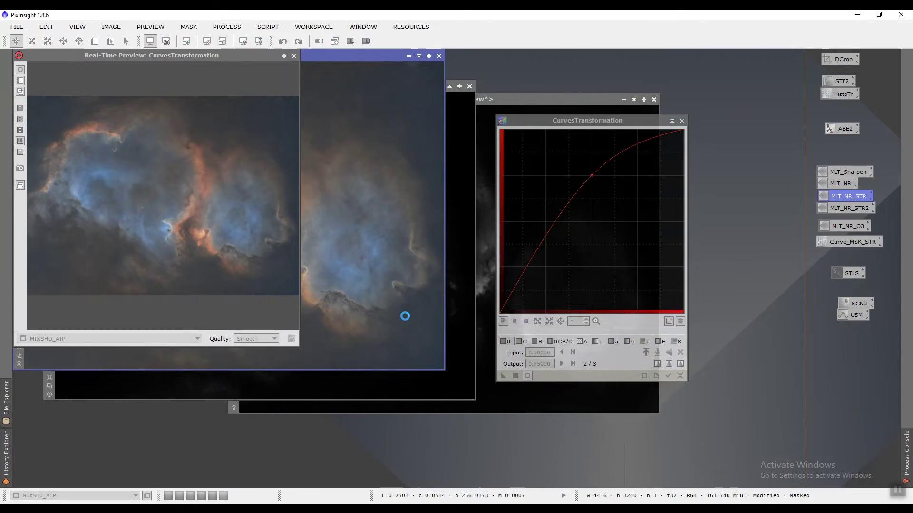
{"action": "left_click", "coordinate": [295, 56]}
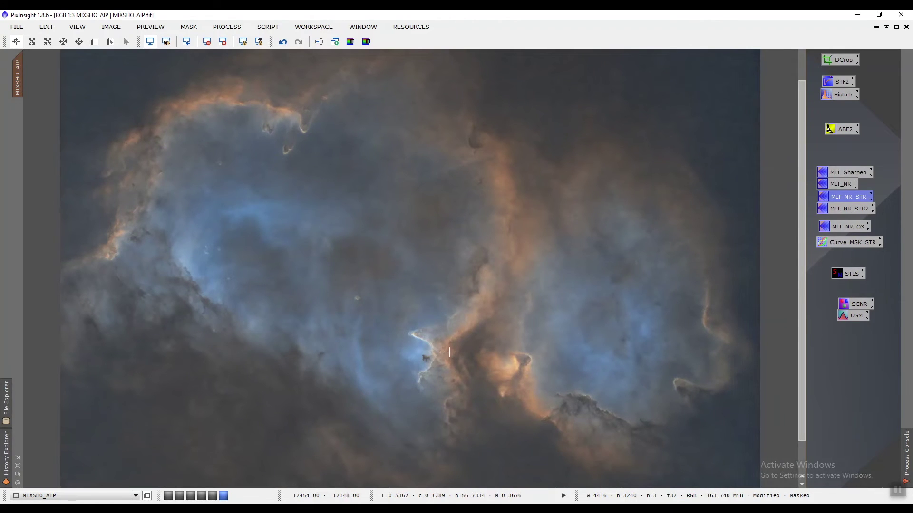
{"action": "scroll", "coordinate": [449, 352], "scroll_direction": "up", "scroll_amount": 1}
{"action": "scroll", "coordinate": [416, 237], "scroll_direction": "up", "scroll_amount": 1}
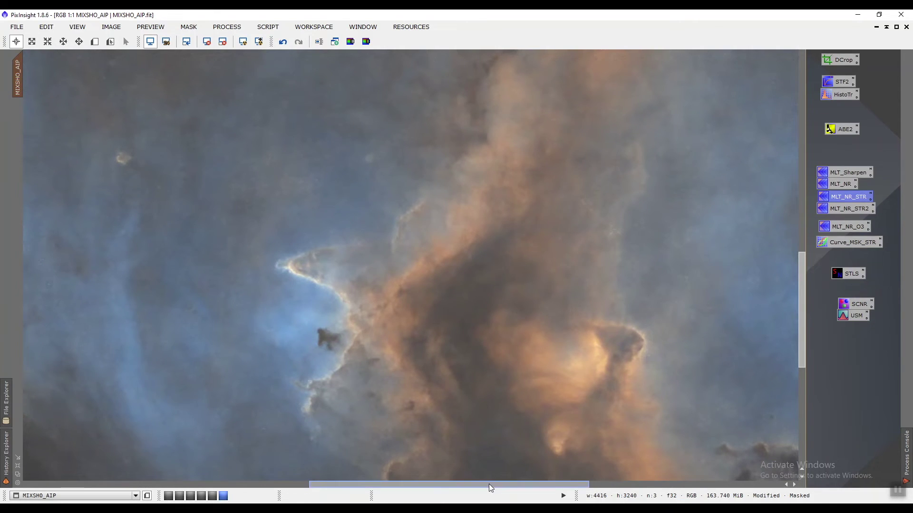
{"action": "left_click_drag", "start_coordinate": [489, 484], "coordinate": [213, 459]}
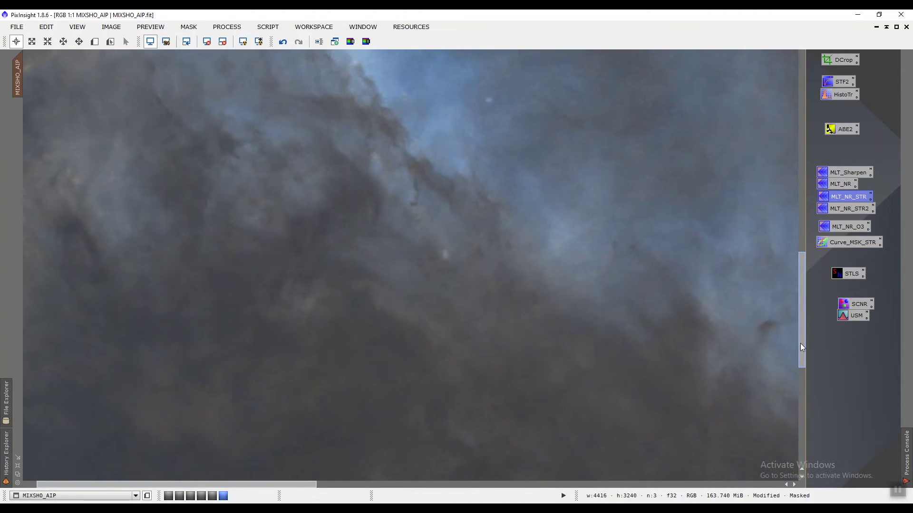
{"action": "left_click_drag", "start_coordinate": [800, 344], "coordinate": [802, 172]}
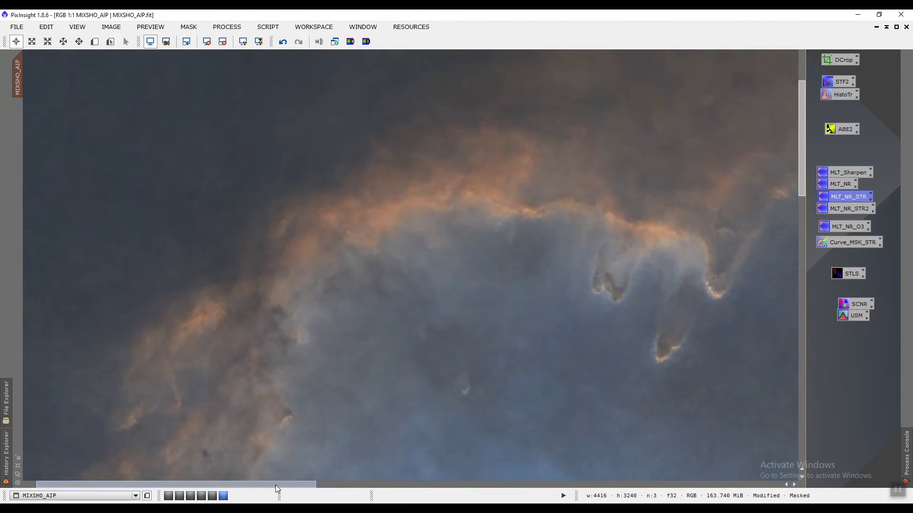
{"action": "left_click_drag", "start_coordinate": [275, 485], "coordinate": [569, 488]}
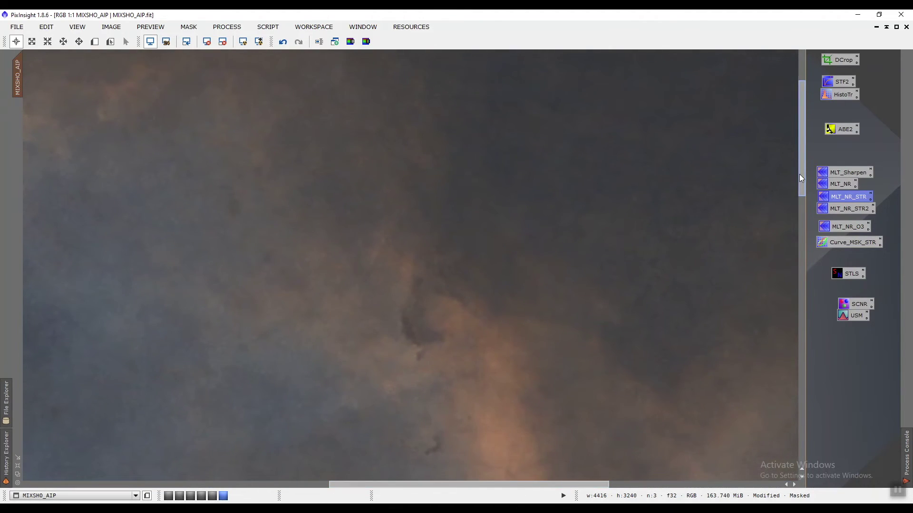
{"action": "left_click_drag", "start_coordinate": [800, 178], "coordinate": [797, 122]}
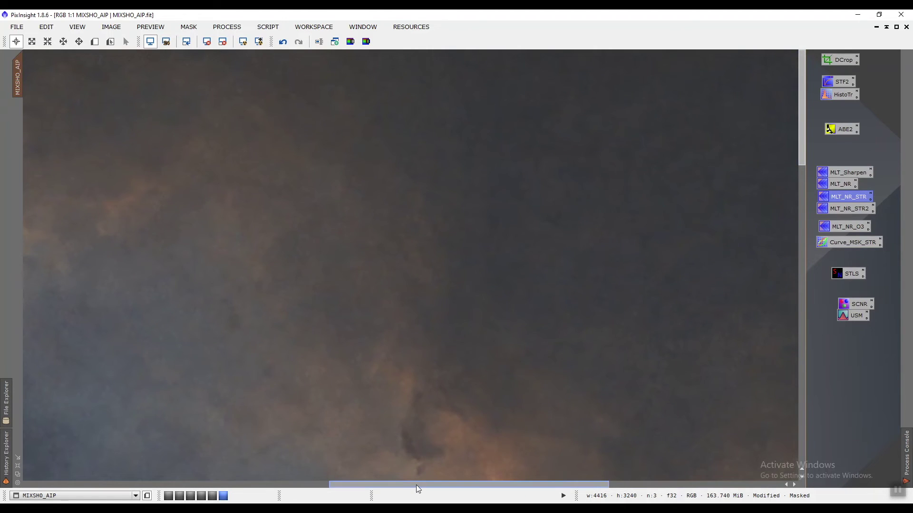
{"action": "left_click_drag", "start_coordinate": [417, 485], "coordinate": [648, 477]}
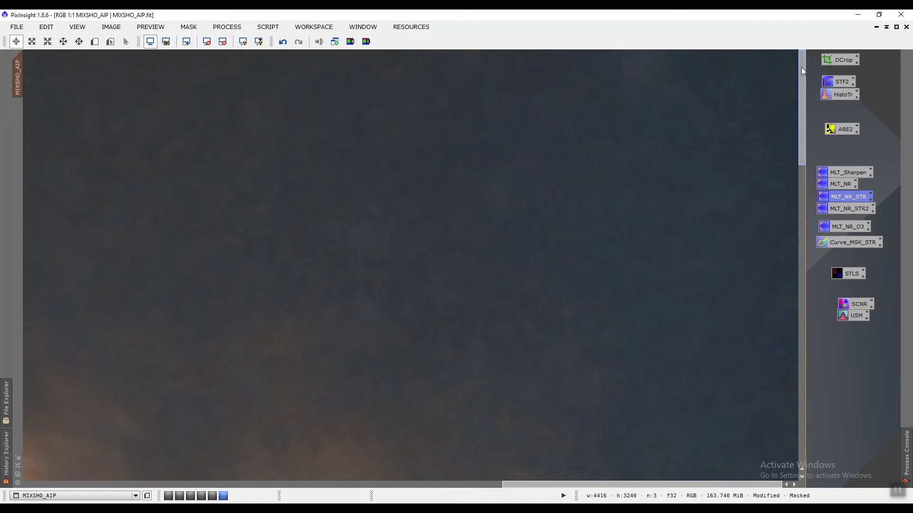
{"action": "left_click_drag", "start_coordinate": [801, 68], "coordinate": [807, 272]}
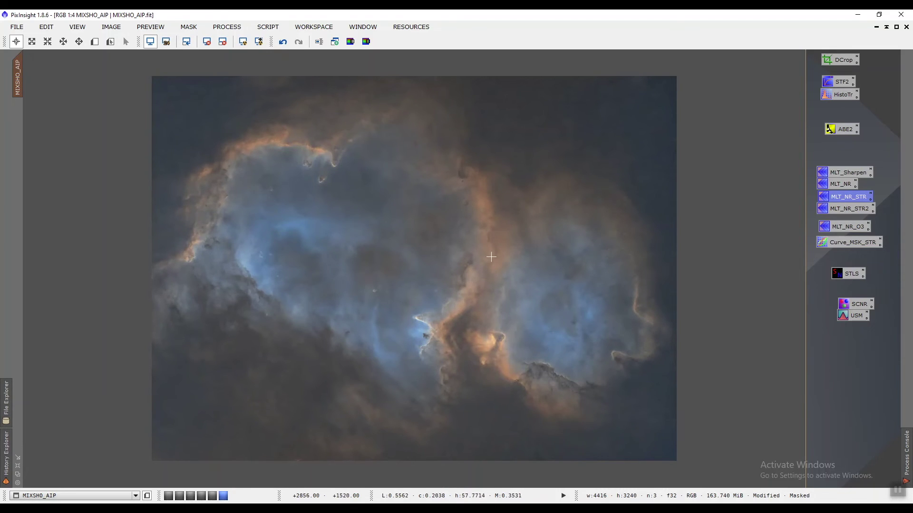
{"action": "key", "text": "ctrl+z"}
{"action": "key", "text": "ctrl+y"}
{"action": "key", "text": "ctrl+i"}
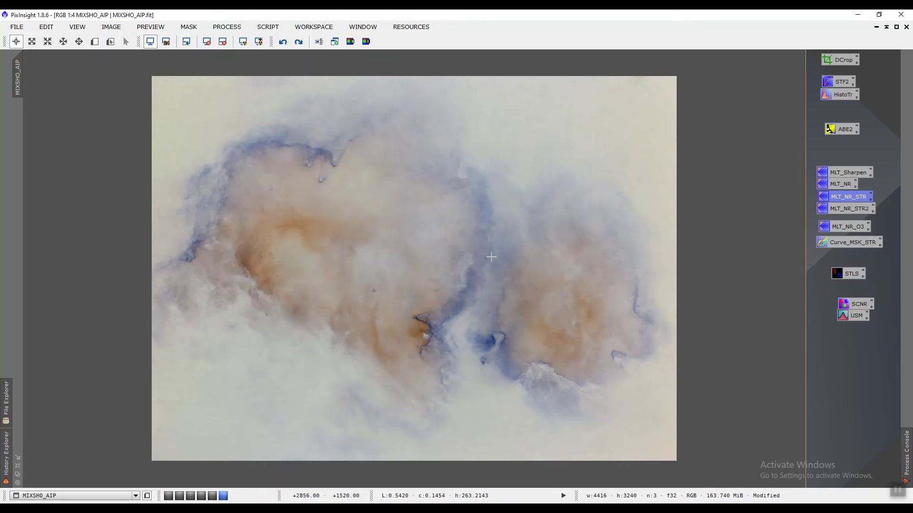
{"action": "key", "text": "ctrl+shift+k"}
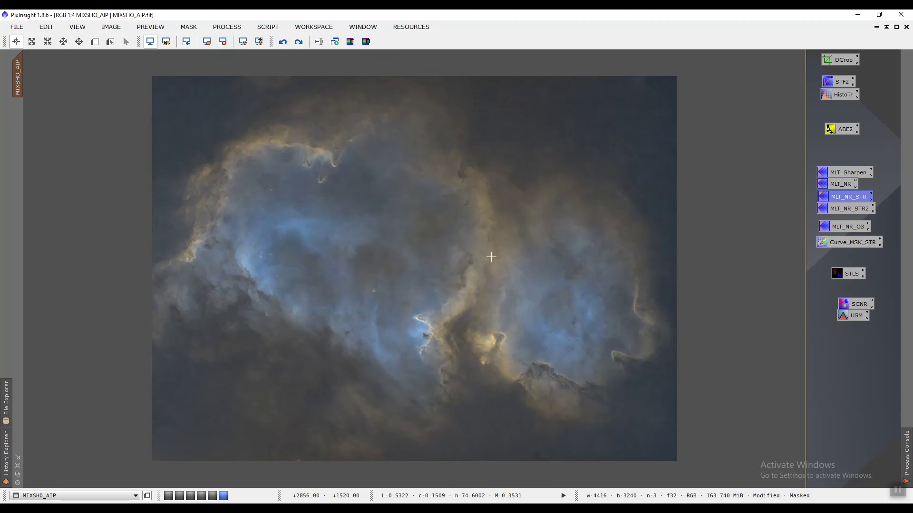
{"action": "key", "text": "ctrl+y"}
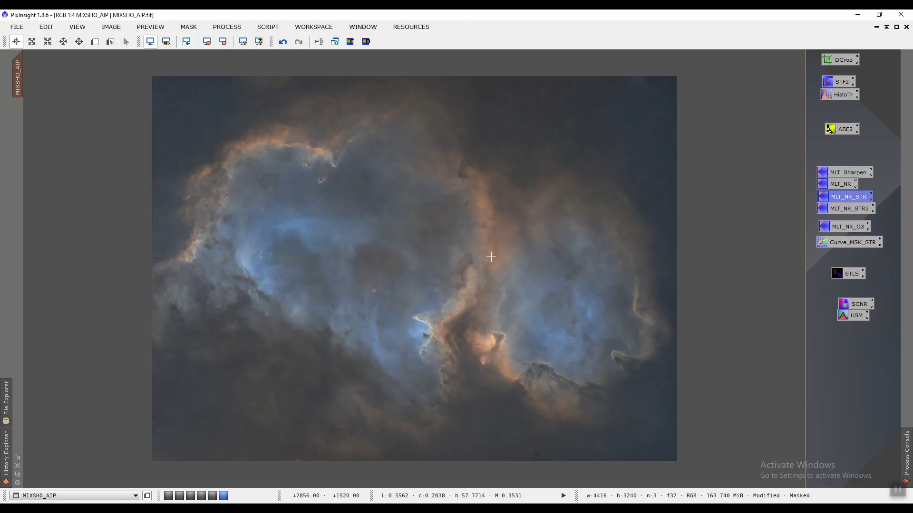